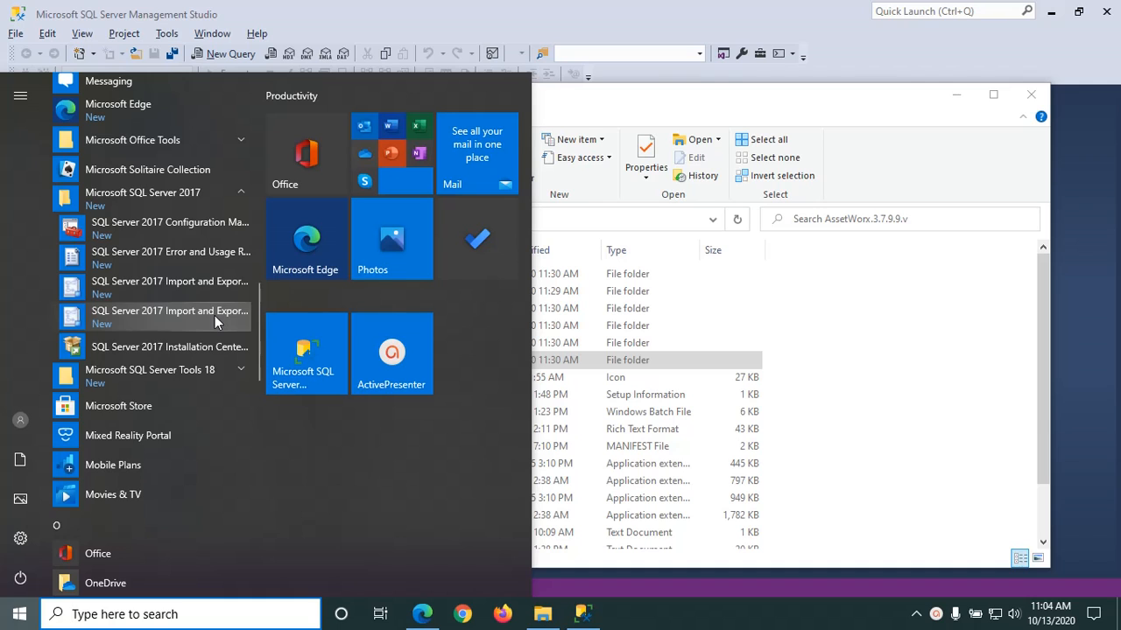
Step: Widen Management Studio's Object Explorer to show users' full names, then bring up the AssetWorx.3.7.9.9.v folder
left_click(589, 618)
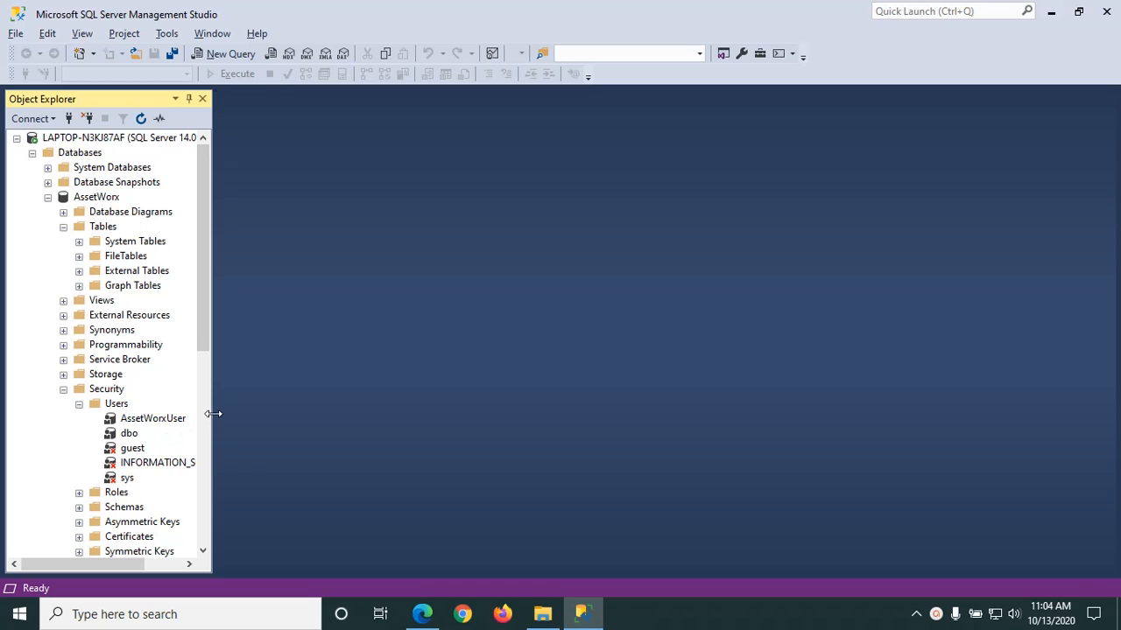
left_click_drag(214, 415, 284, 435)
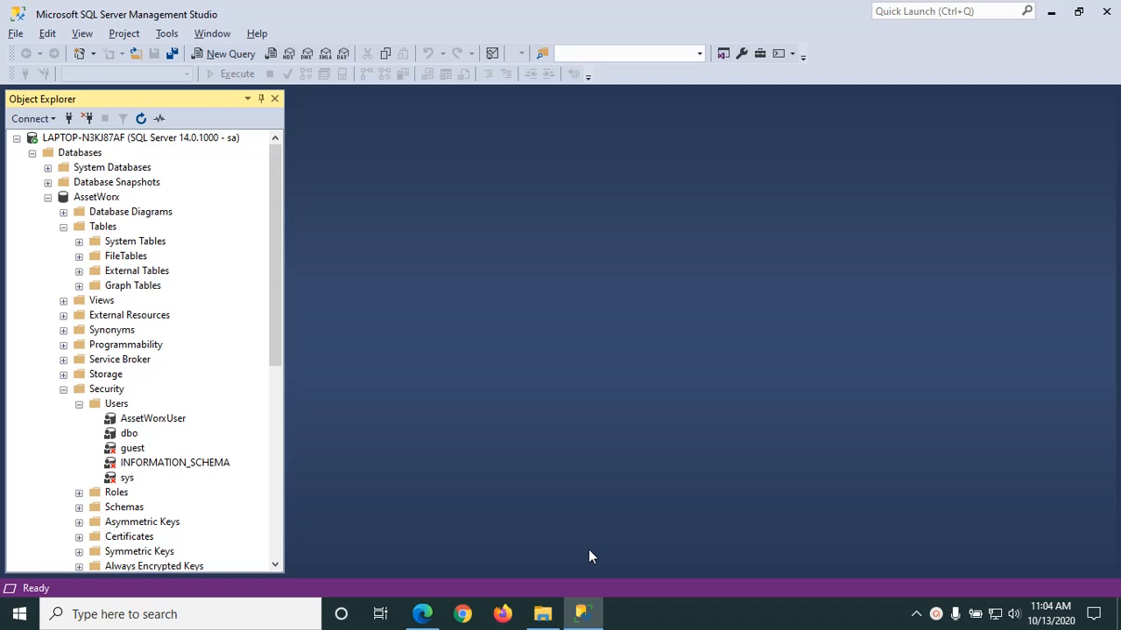
left_click(543, 614)
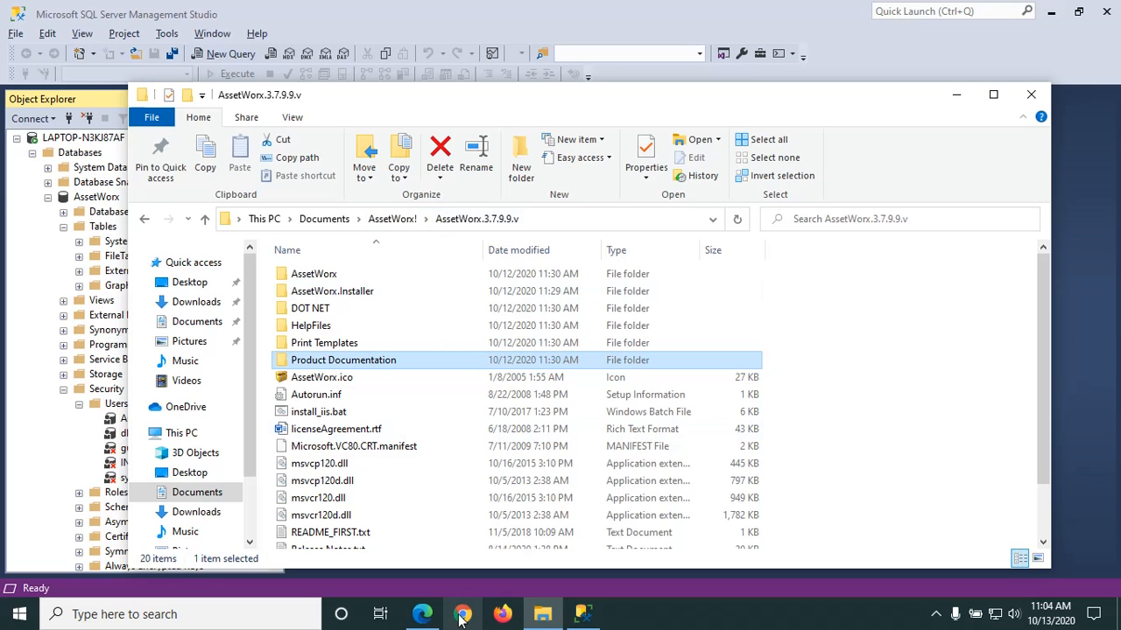
Step: Load my.infinidtech.com in Edge's Database Properties tab to reach the InfinID portal
left_click(423, 614)
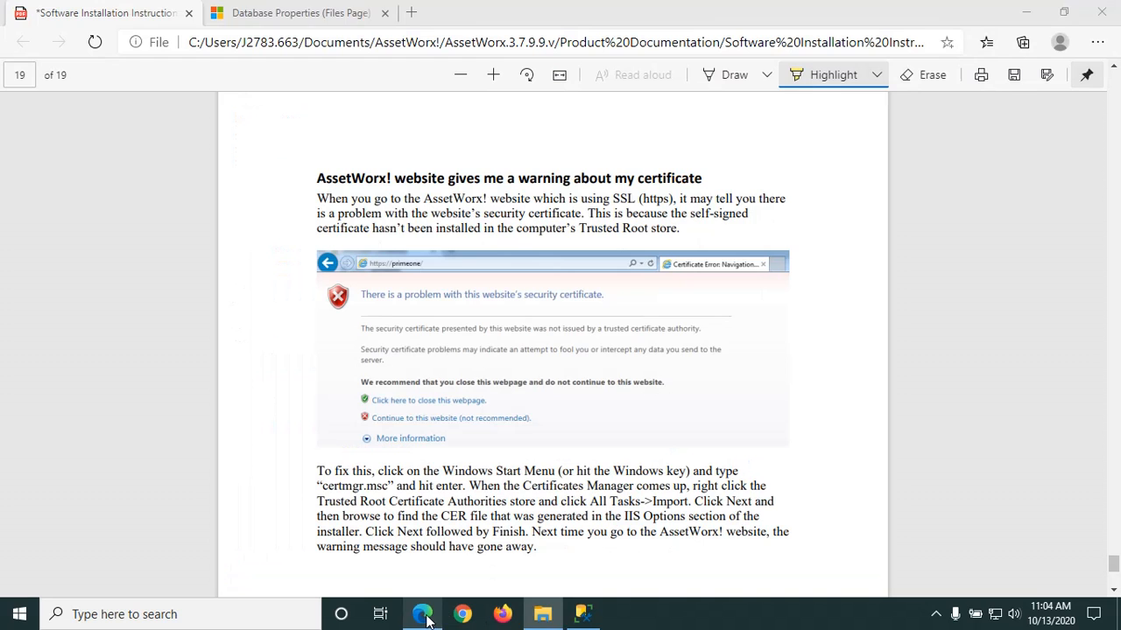
left_click(322, 13)
left_click(324, 42)
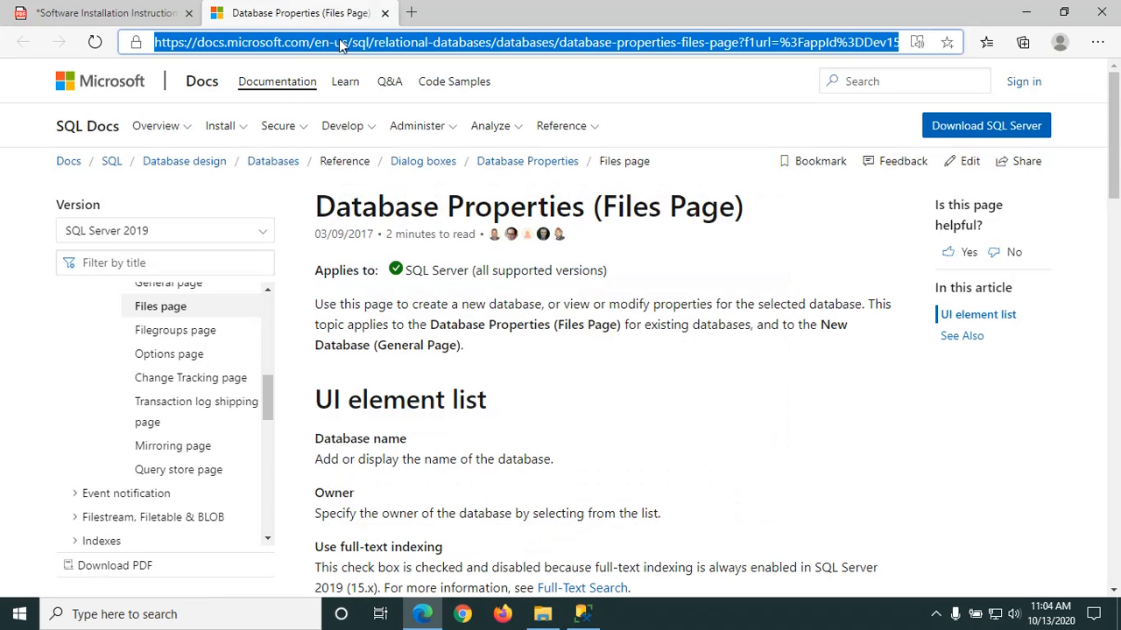
type("my")
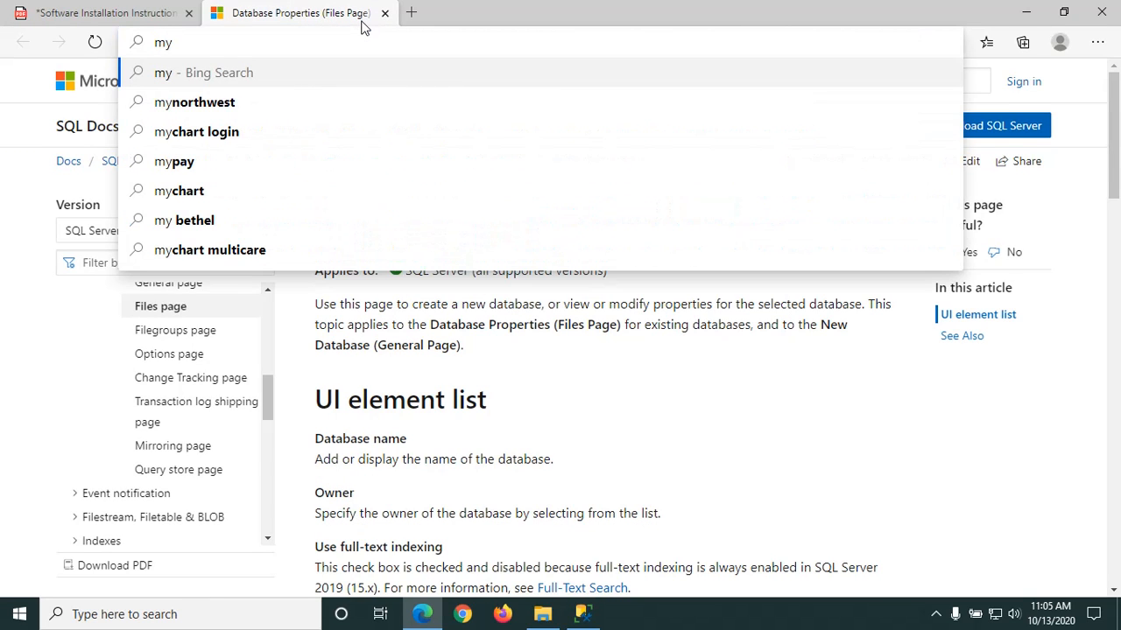
type(".in")
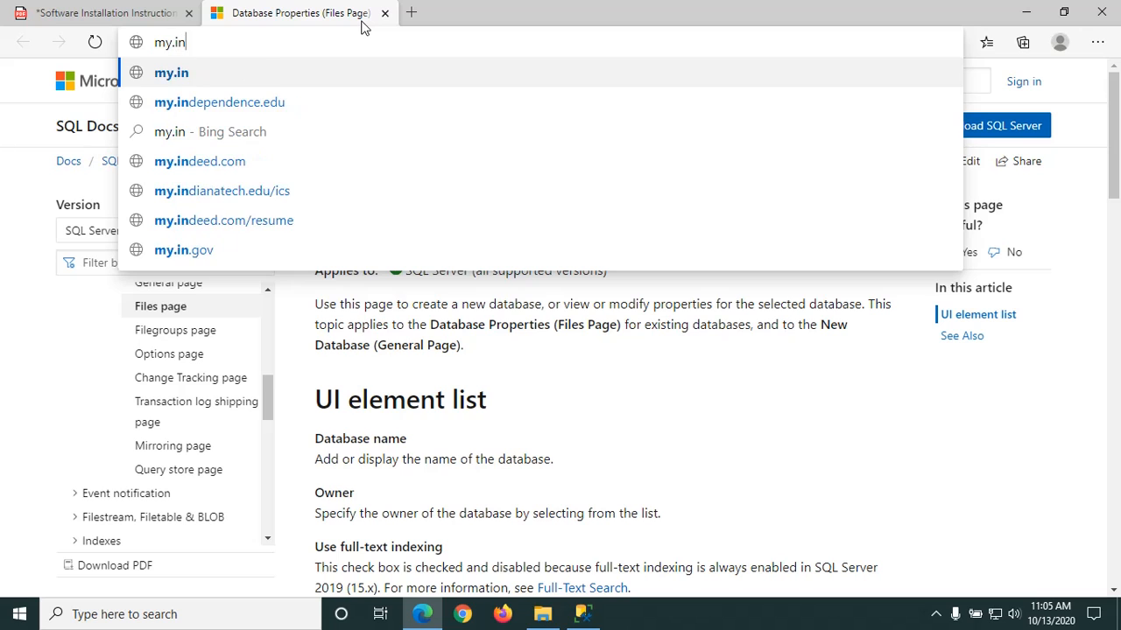
type("finidt")
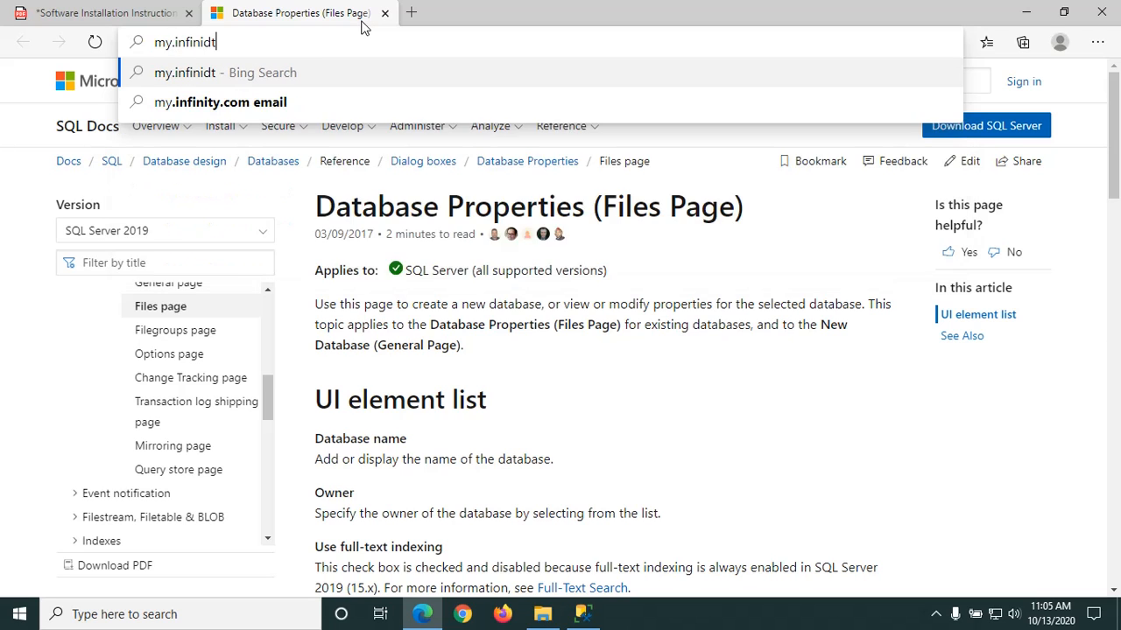
type("ech.com")
key("Return")
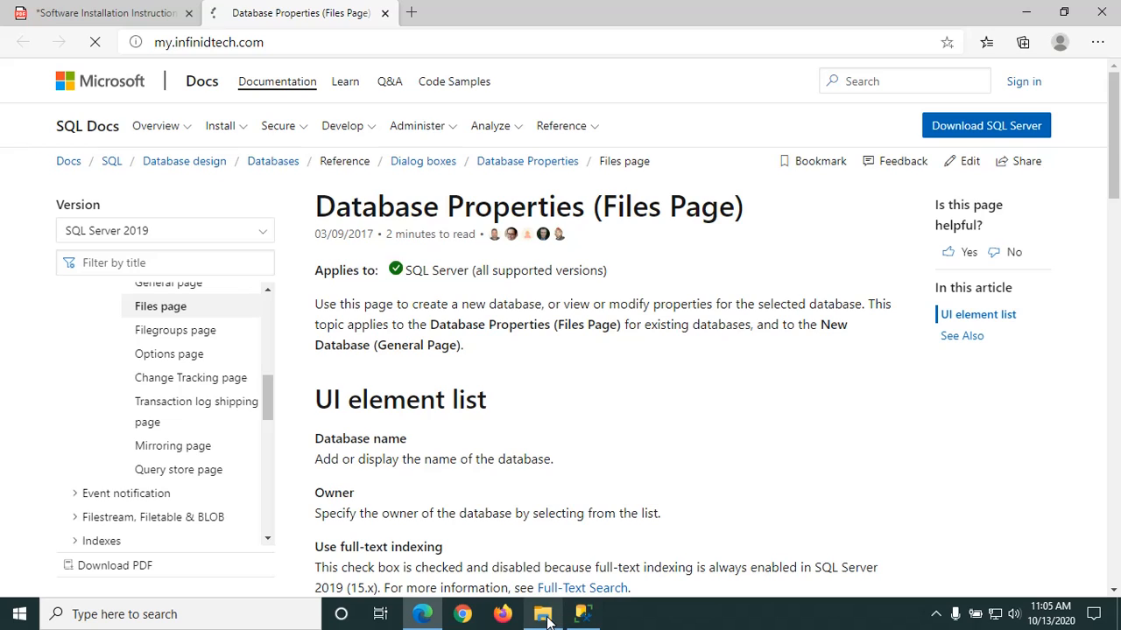
mouse_move(549, 619)
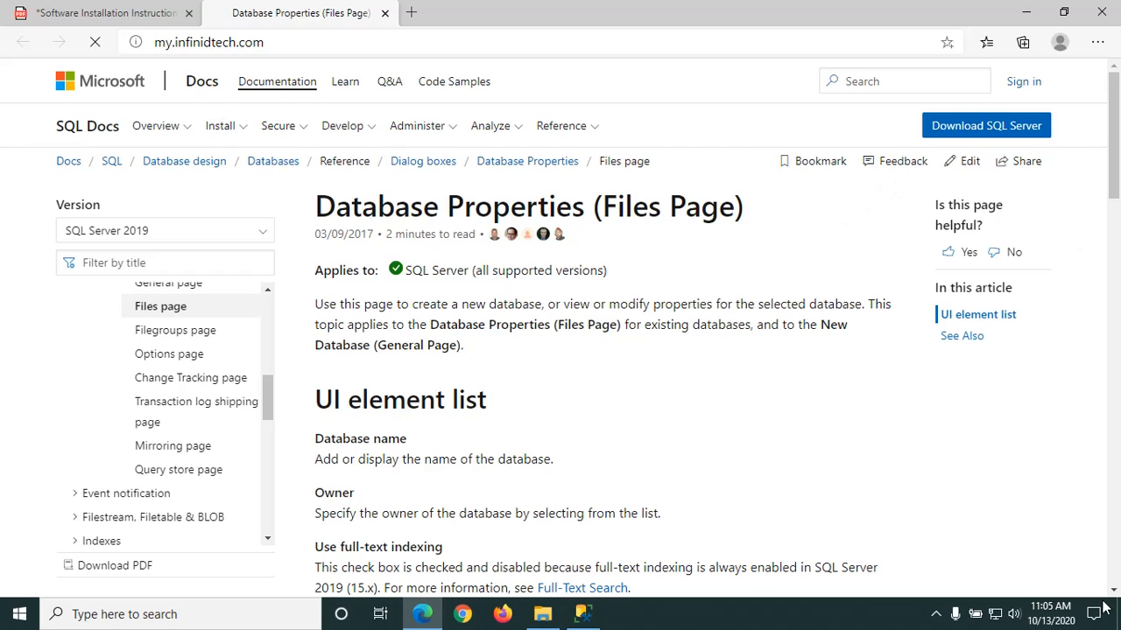
left_click(935, 614)
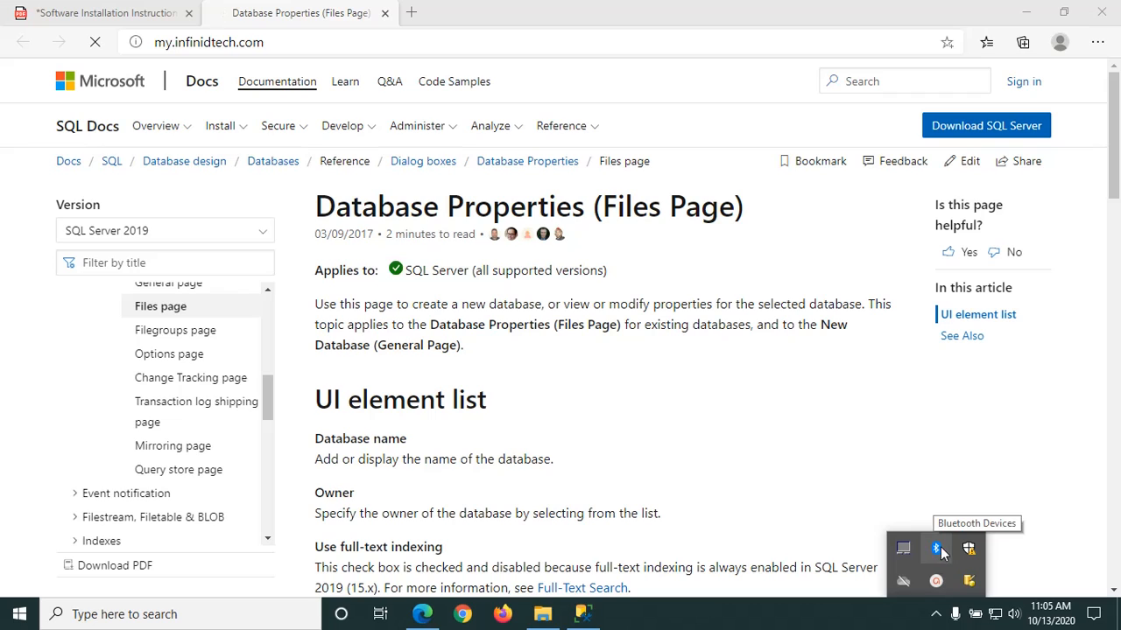
Step: Log on to the InfinID customer portal to reach the Home page with AssetWorx downloads
left_click(935, 580)
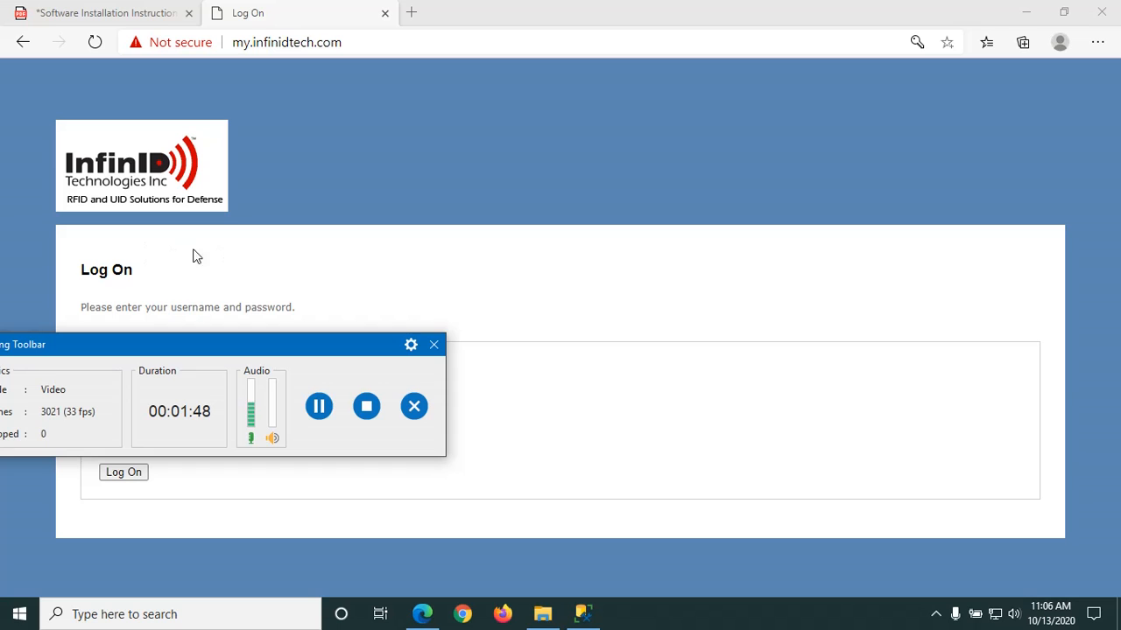
left_click(128, 479)
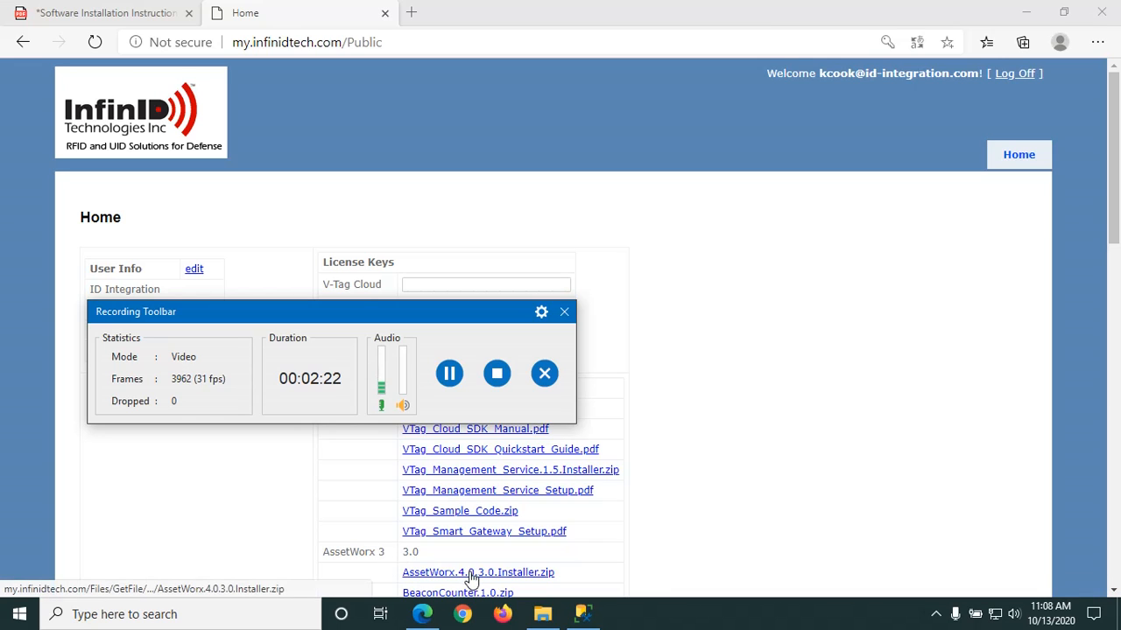
Step: Run Setup.exe from the AssetWorx.3.7.9.9.v folder as administrator
left_click(543, 614)
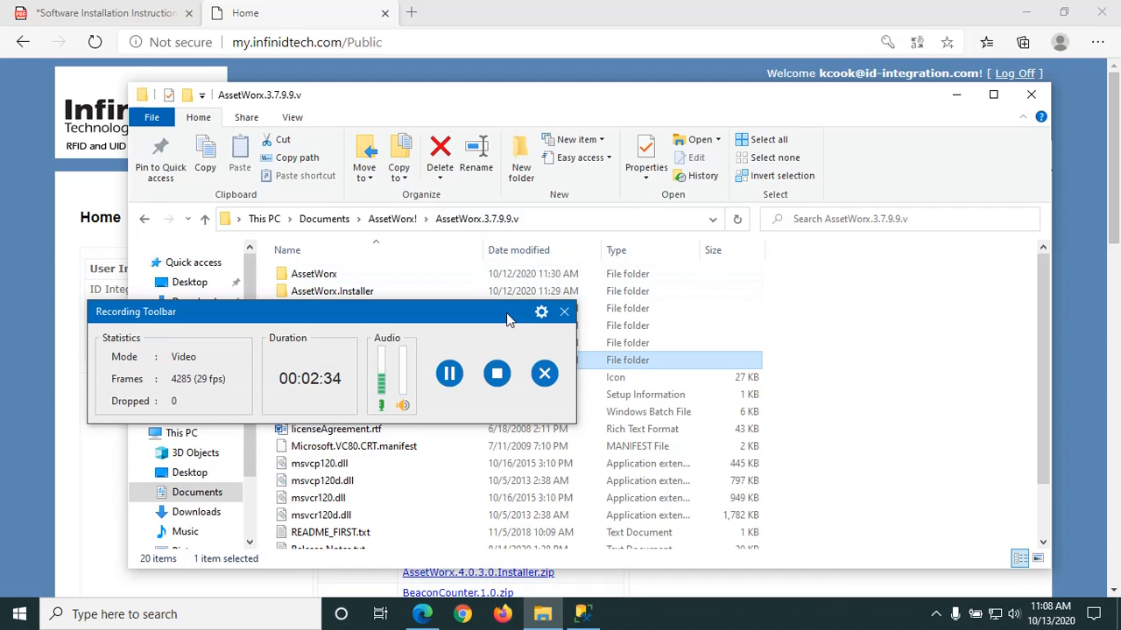
left_click(449, 374)
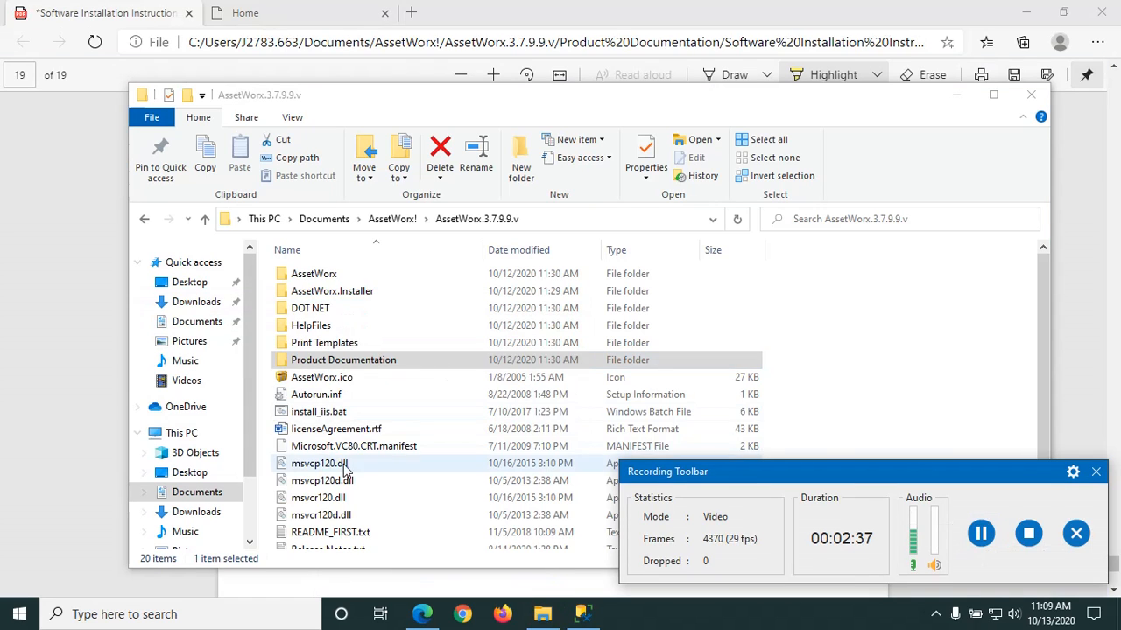
scroll(344, 469, "down", 2)
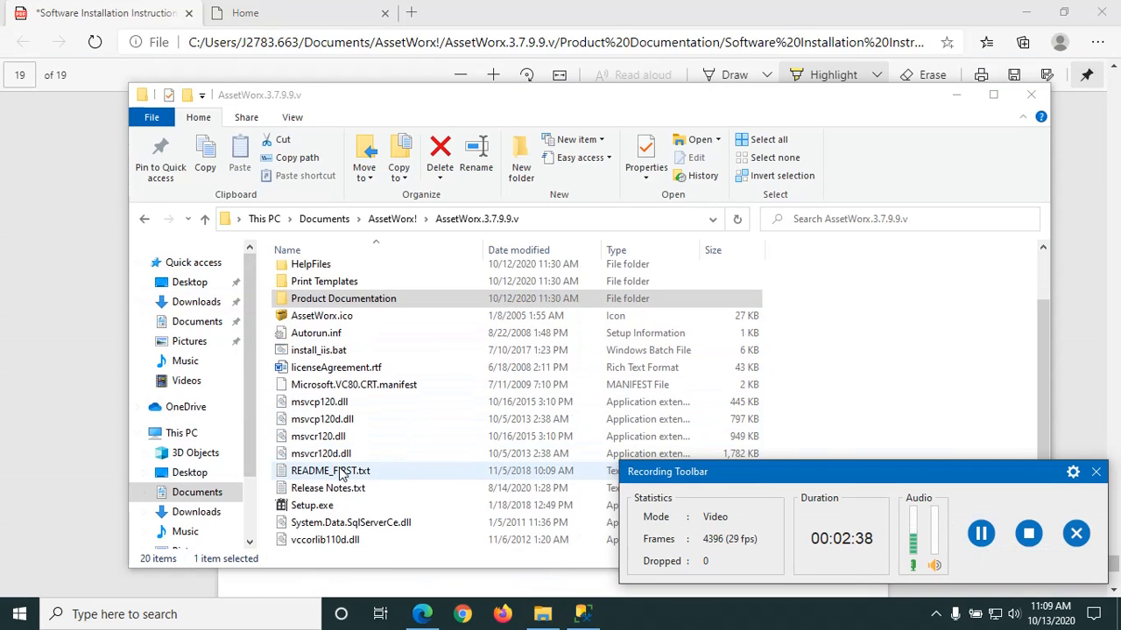
left_click(311, 508)
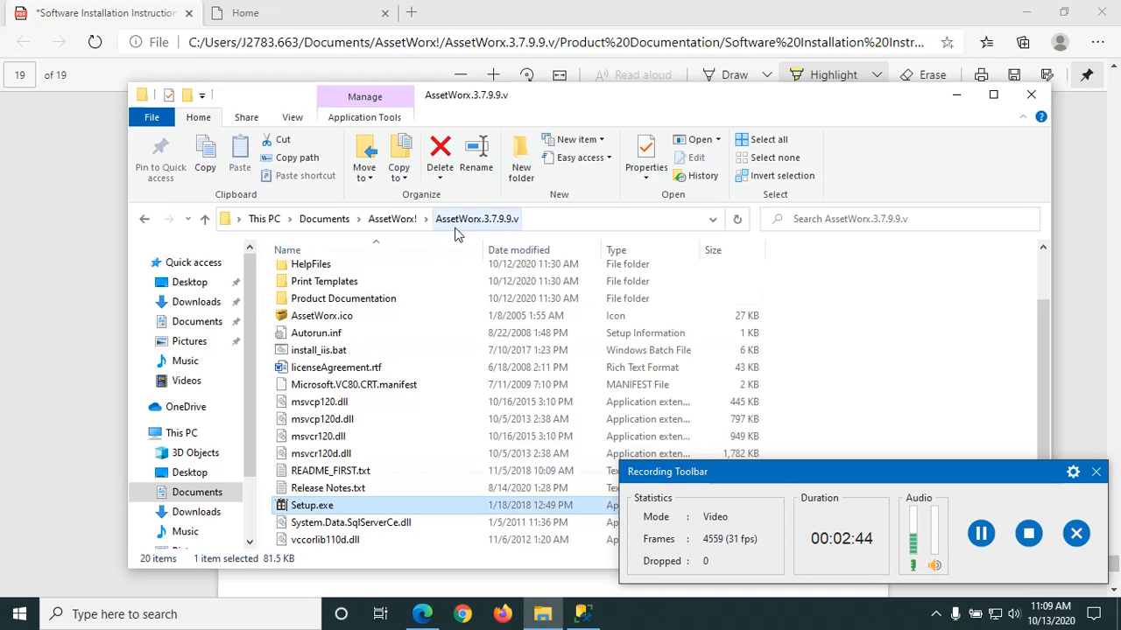
right_click(309, 511)
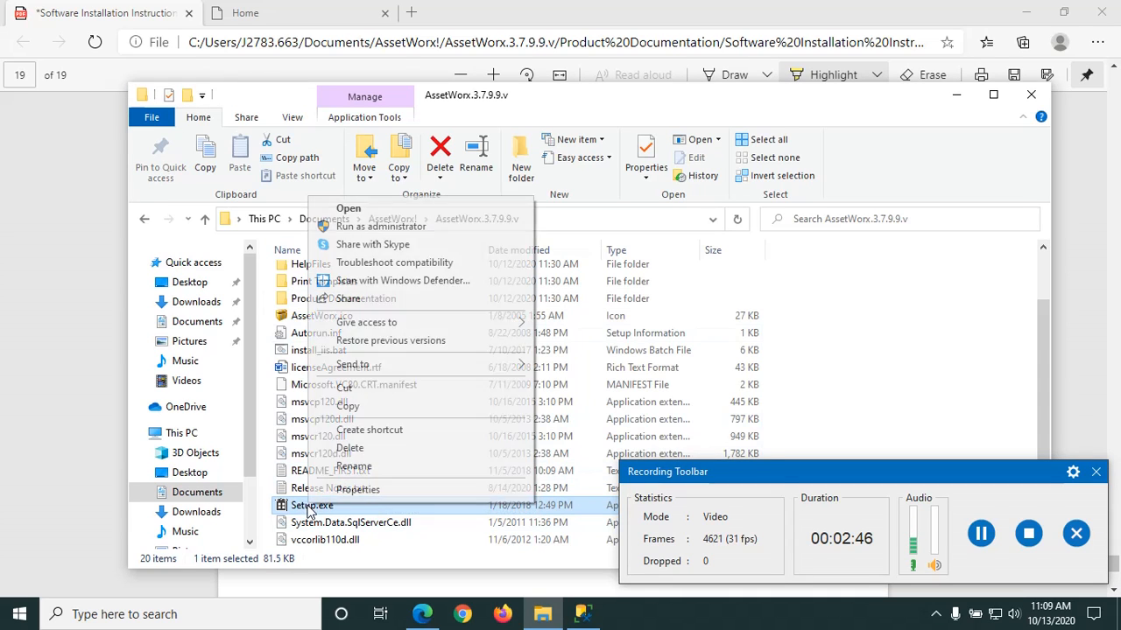
left_click(410, 230)
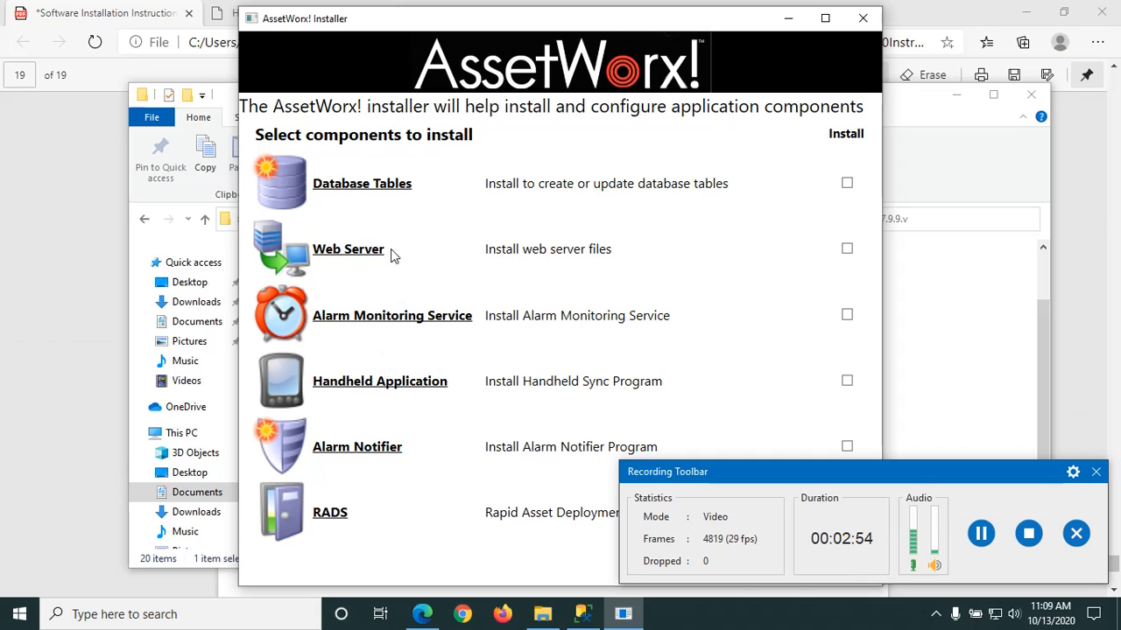
Step: Reposition the installer, select only the Database Tables component, and accept the license agreement
left_click_drag(486, 26, 276, 22)
left_click_drag(744, 472, 791, 477)
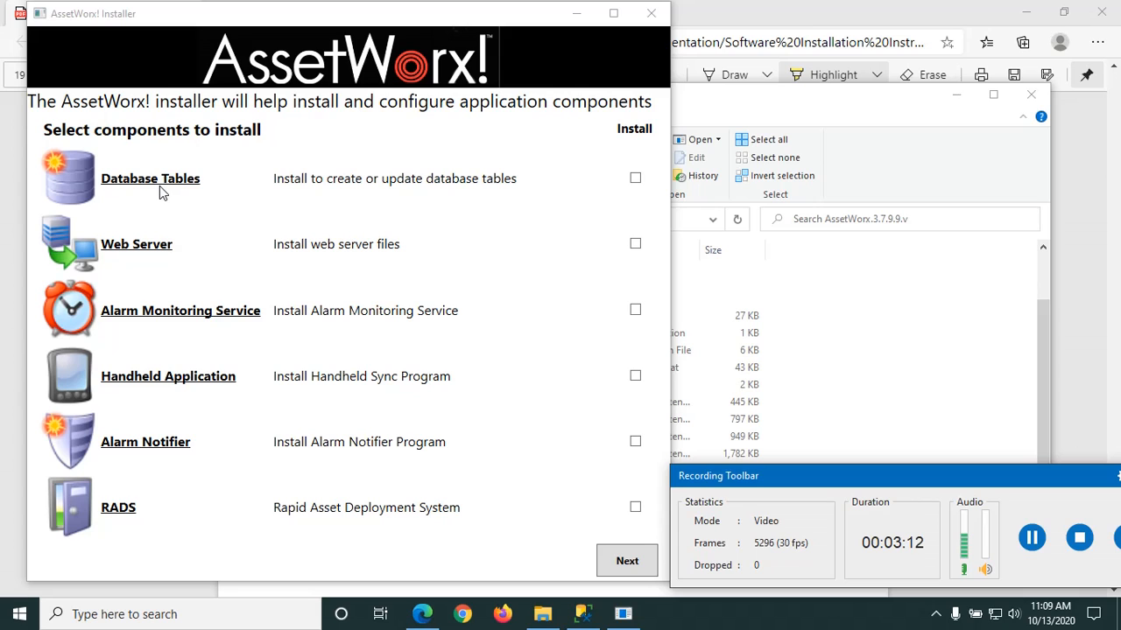
left_click(635, 179)
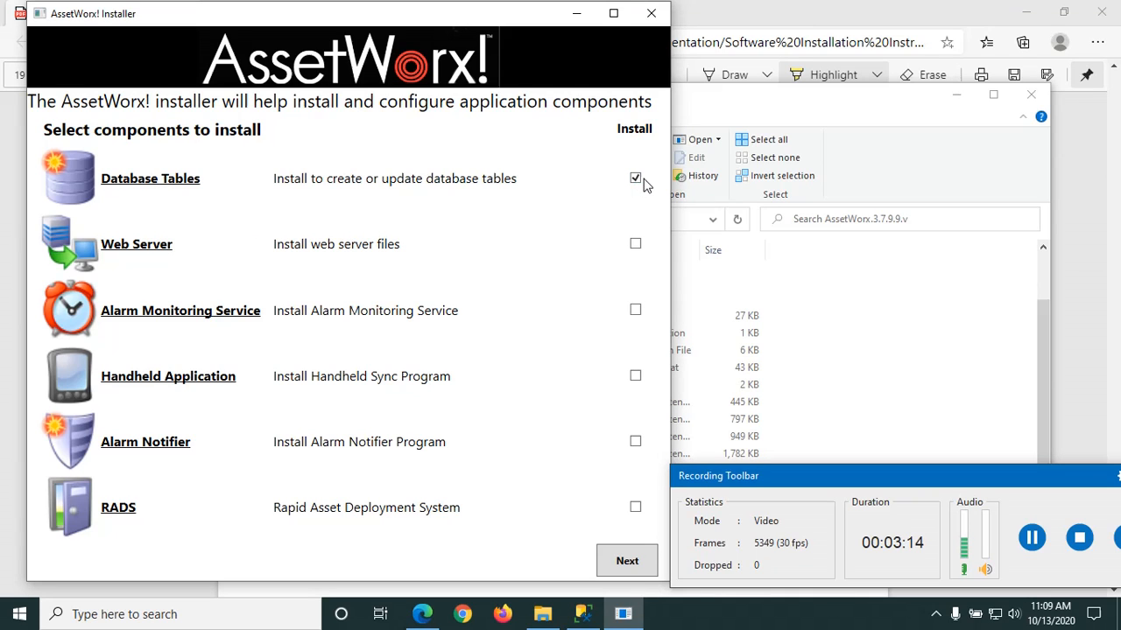
left_click(636, 570)
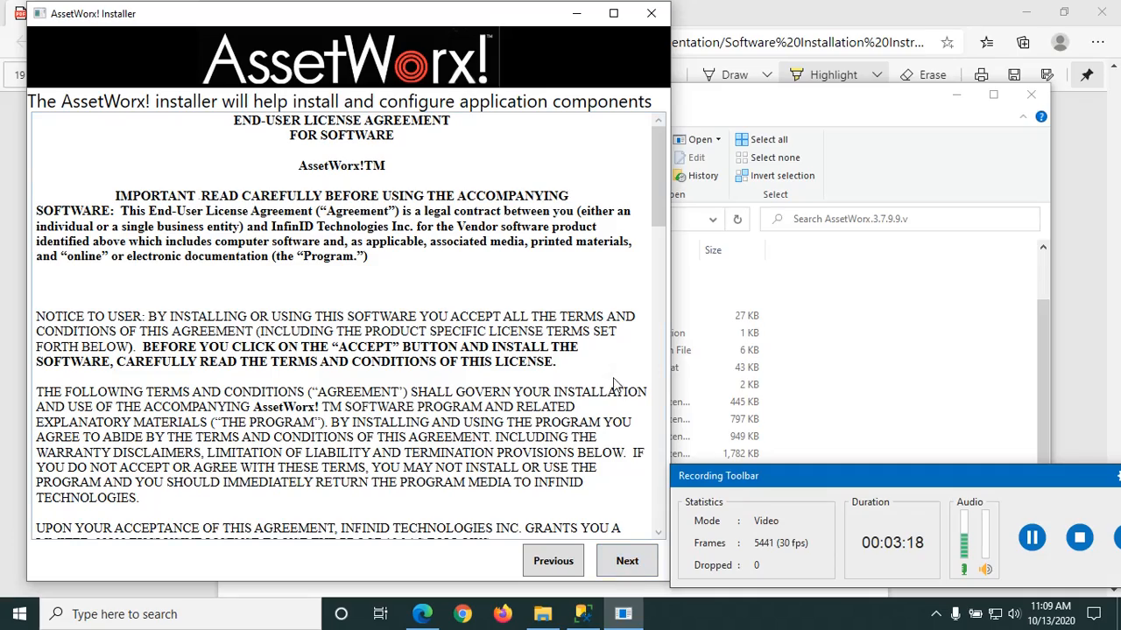
left_click_drag(653, 171, 664, 490)
left_click(633, 561)
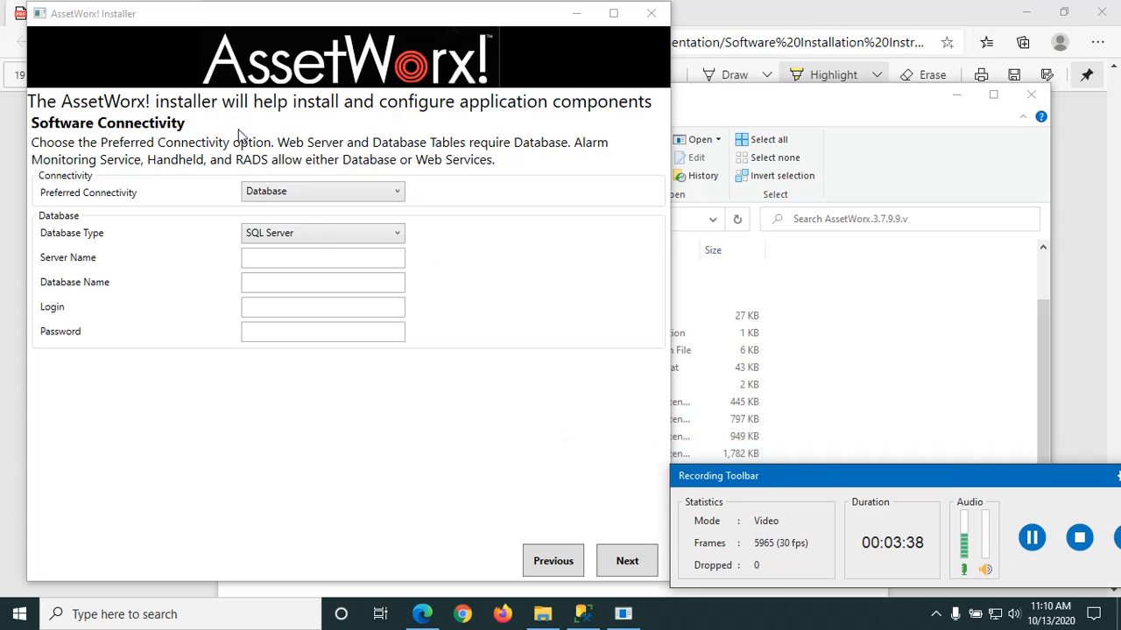
Step: Keep Database as preferred connectivity and SQL Server as database type, then switch to Management Studio
left_click(346, 193)
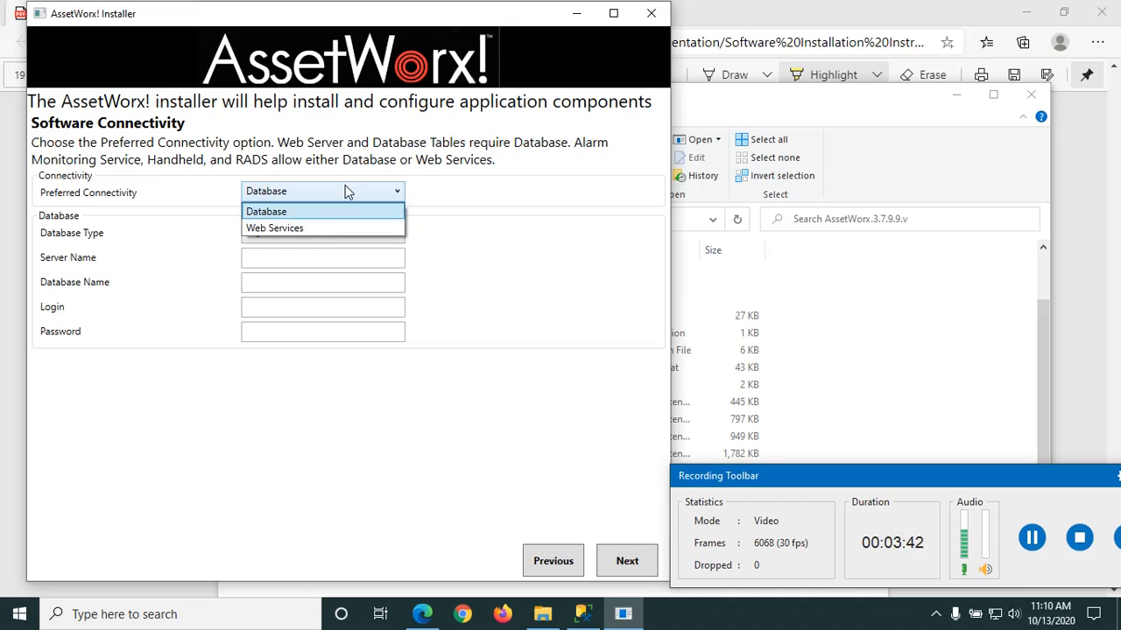
left_click(285, 212)
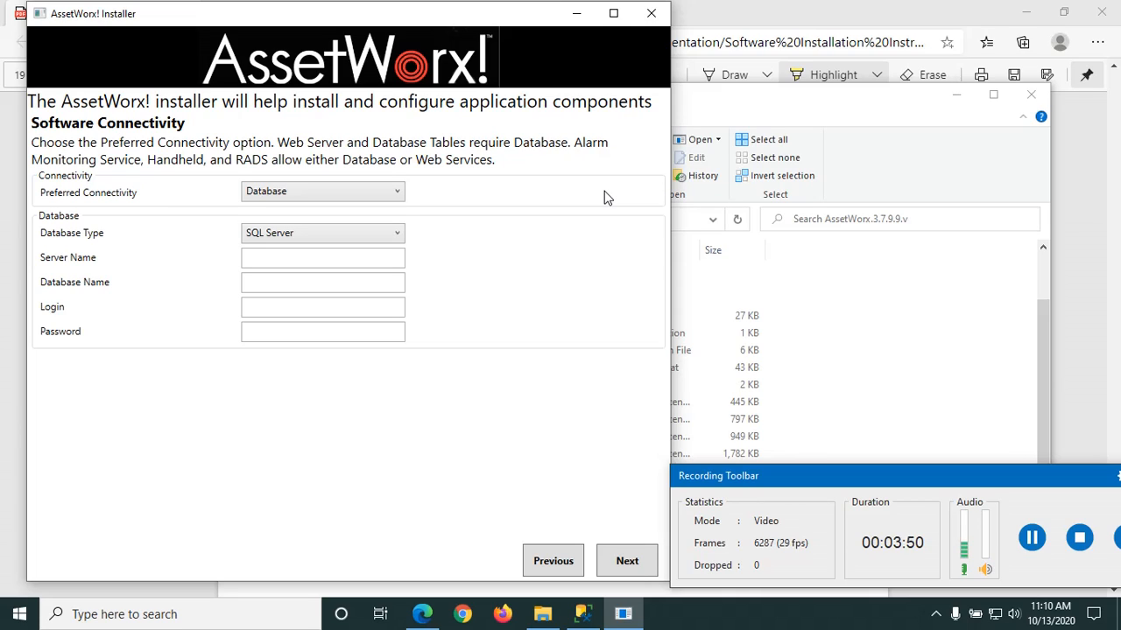
left_click(363, 239)
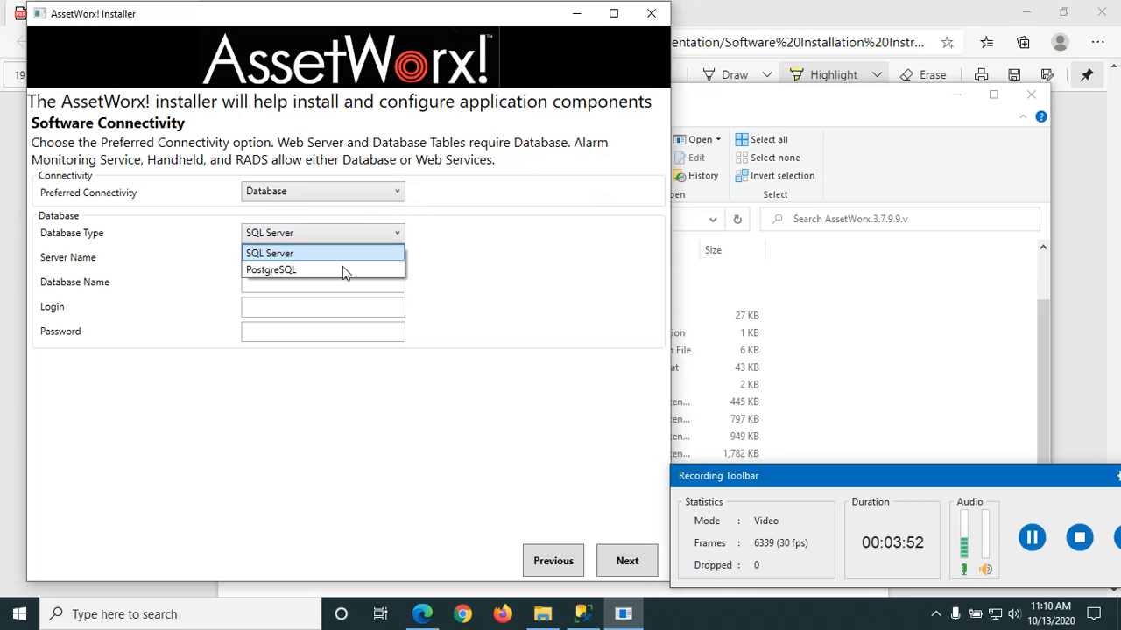
left_click(320, 256)
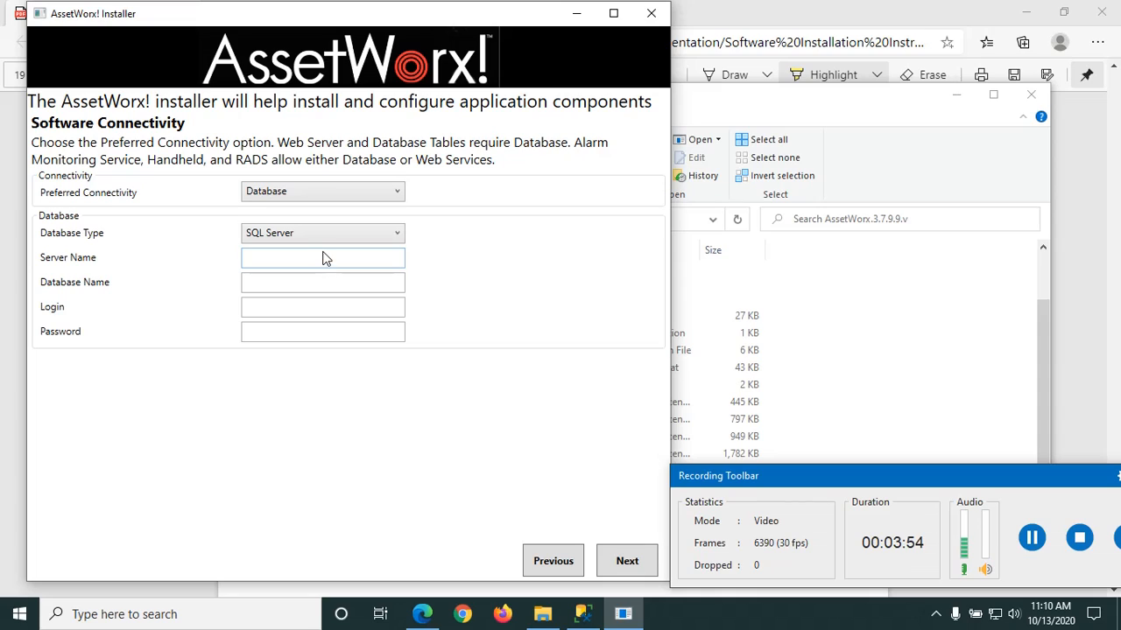
left_click(320, 263)
left_click(580, 617)
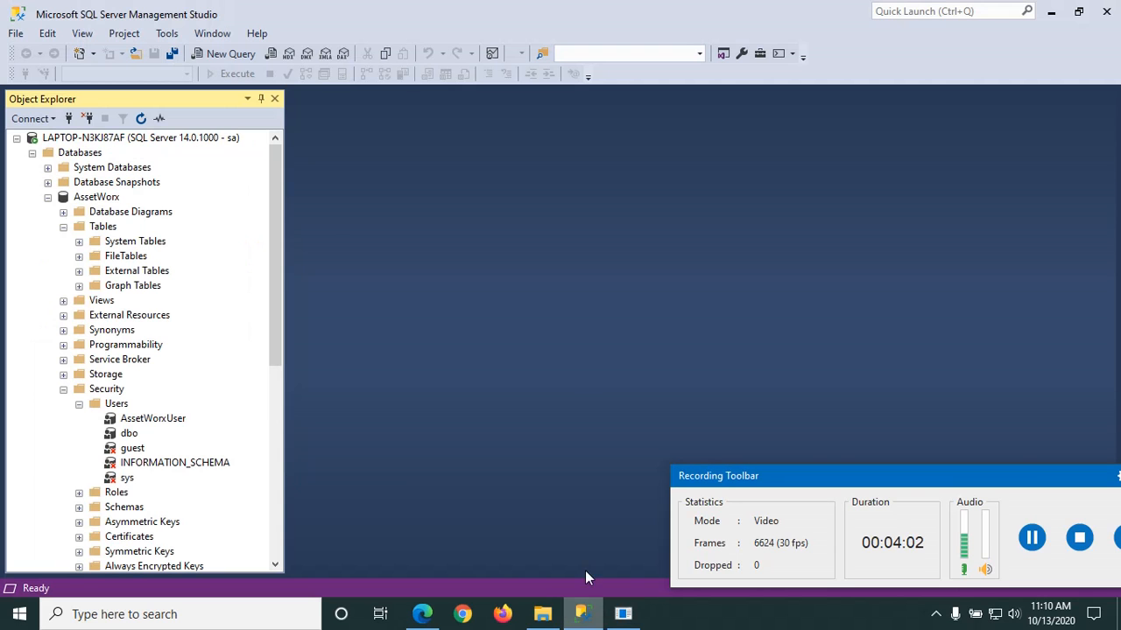
Step: Copy the server name LAPTOP-N3KJ87AF from Server Properties and return to the installer
double_click(70, 138)
right_click(70, 140)
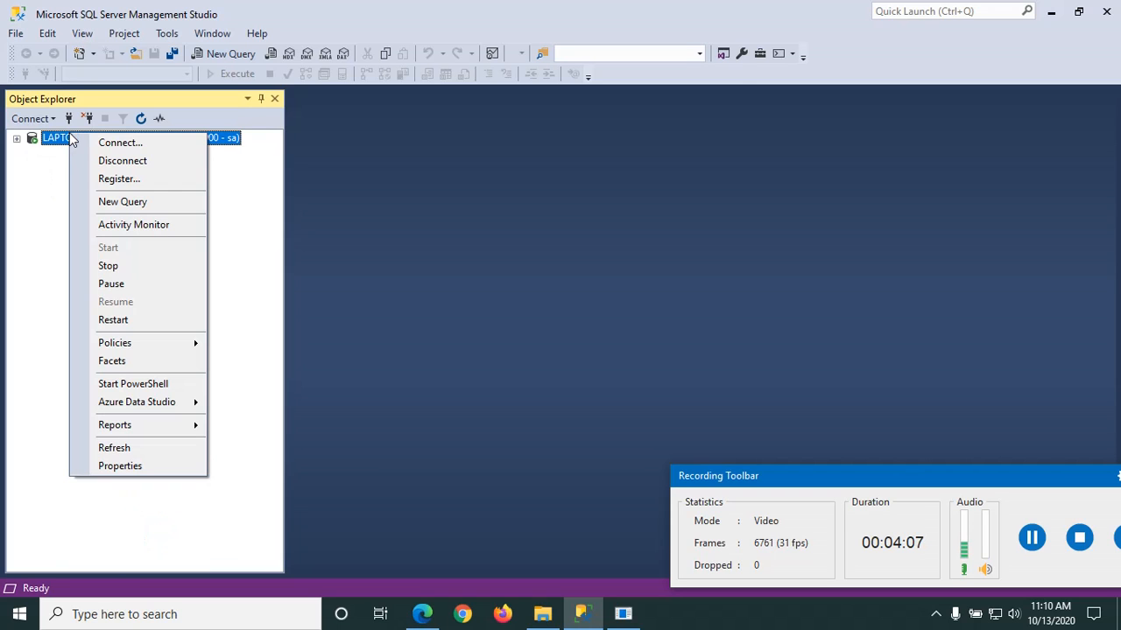
left_click(119, 466)
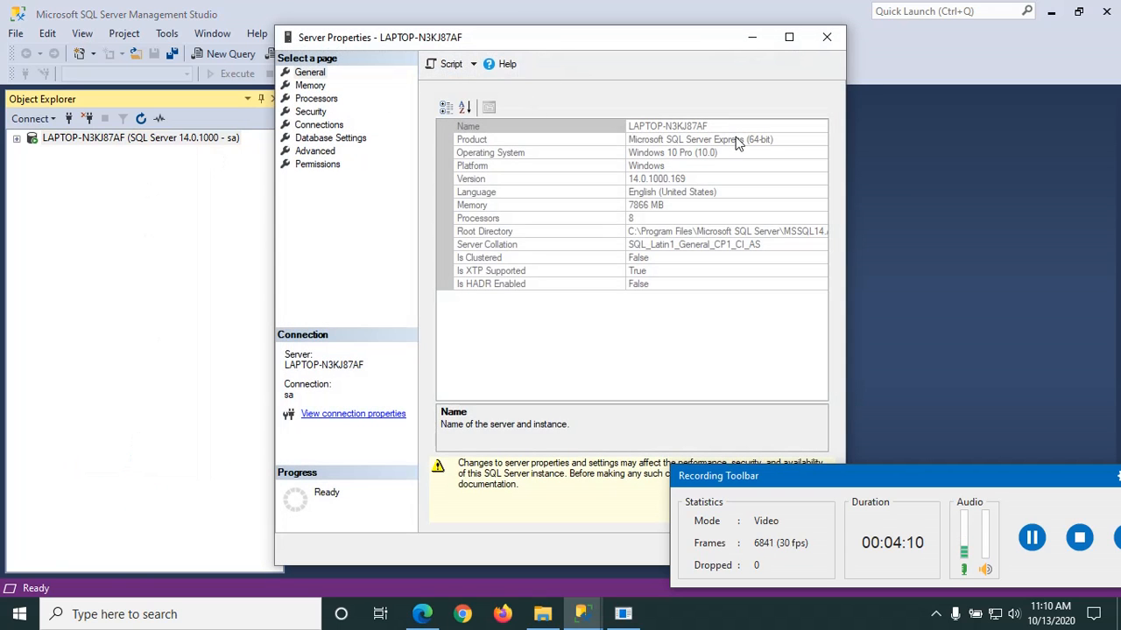
left_click(698, 127)
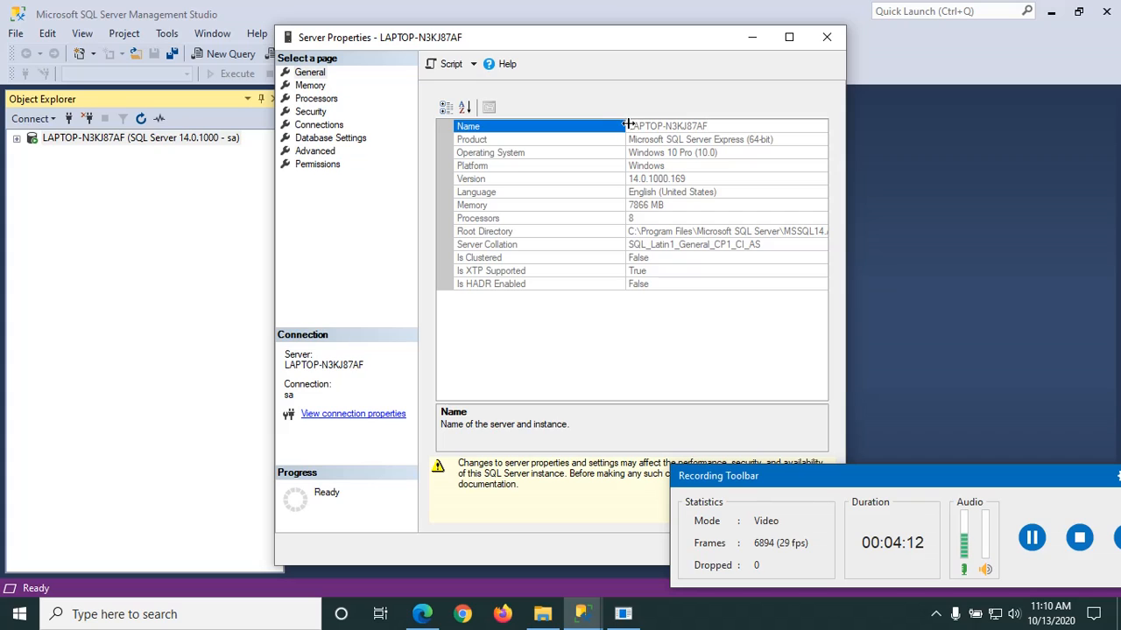
left_click_drag(629, 126, 719, 116)
key("ctrl+c")
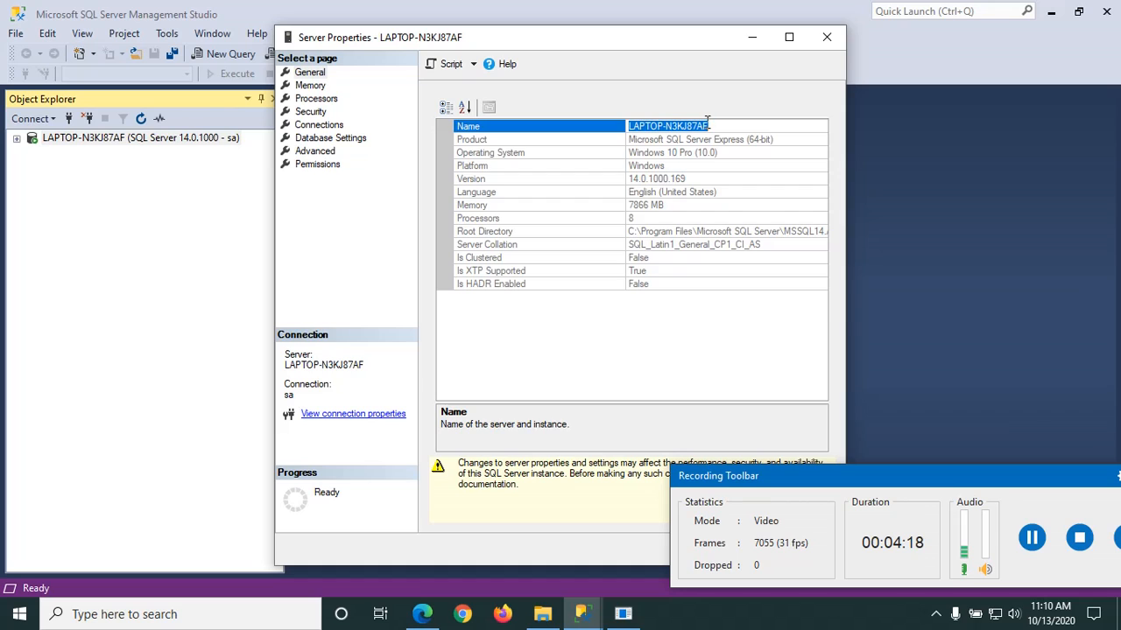
key("alt+Tab")
Step: Paste LAPTOP-N3KJ87AF as the Server Name and close Management Studio's Server Properties dialog
left_click(707, 143)
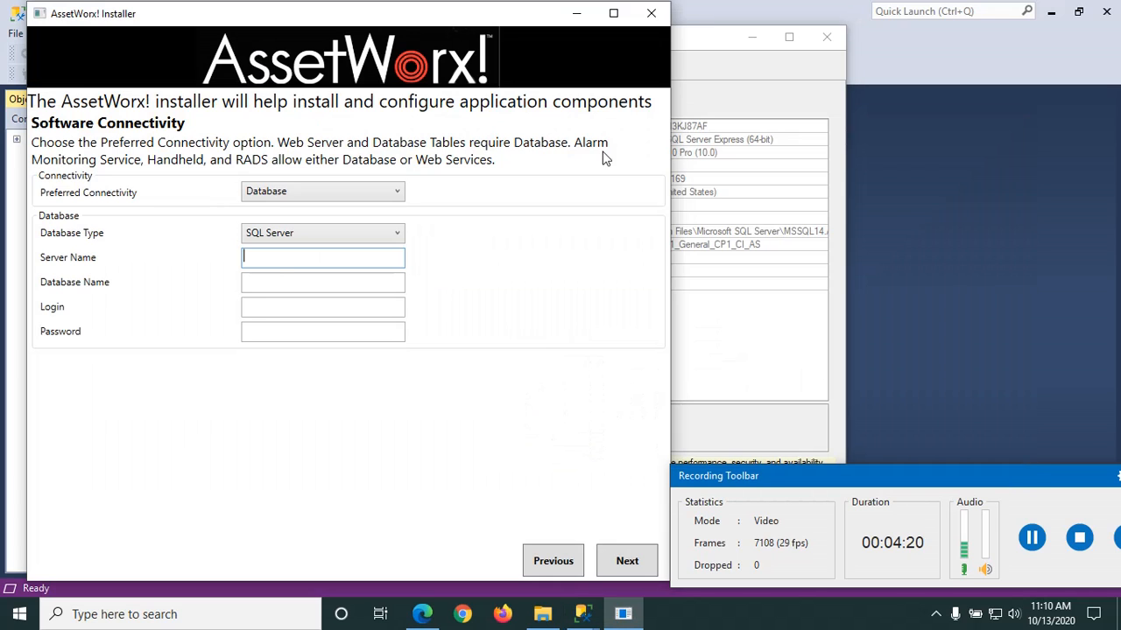
left_click(271, 259)
key("ctrl+v")
left_click(284, 288)
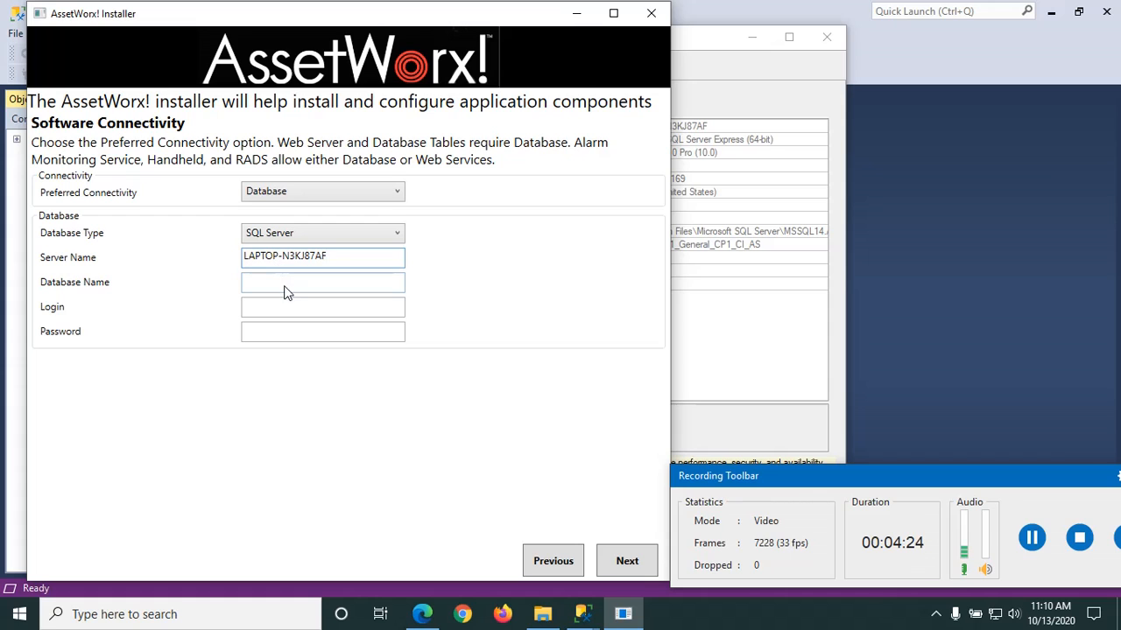
left_click(696, 173)
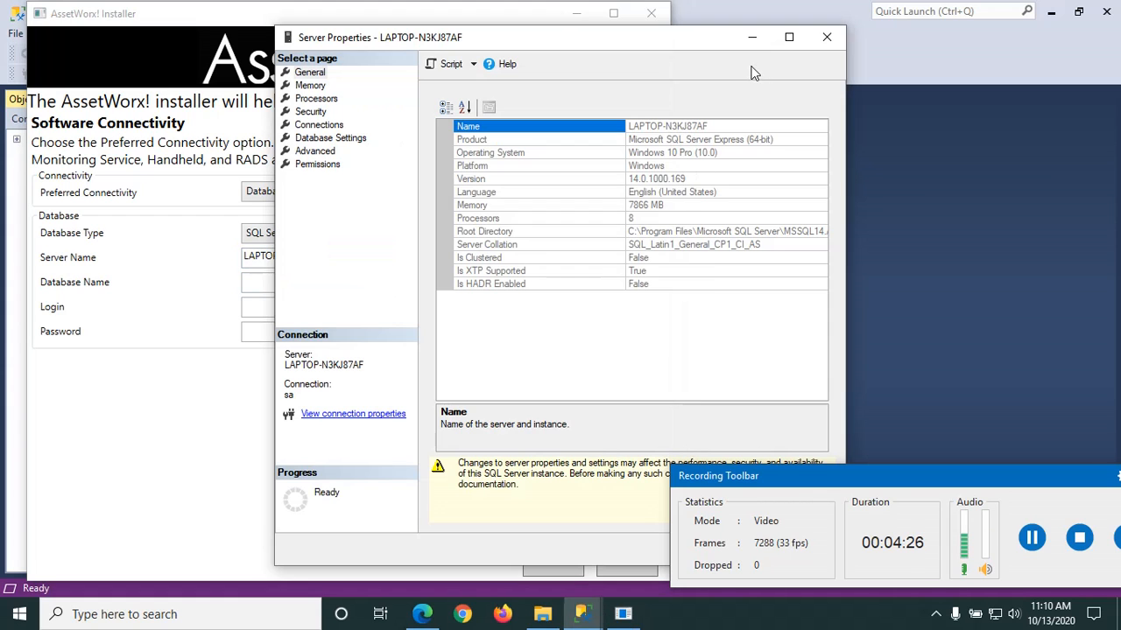
left_click(829, 37)
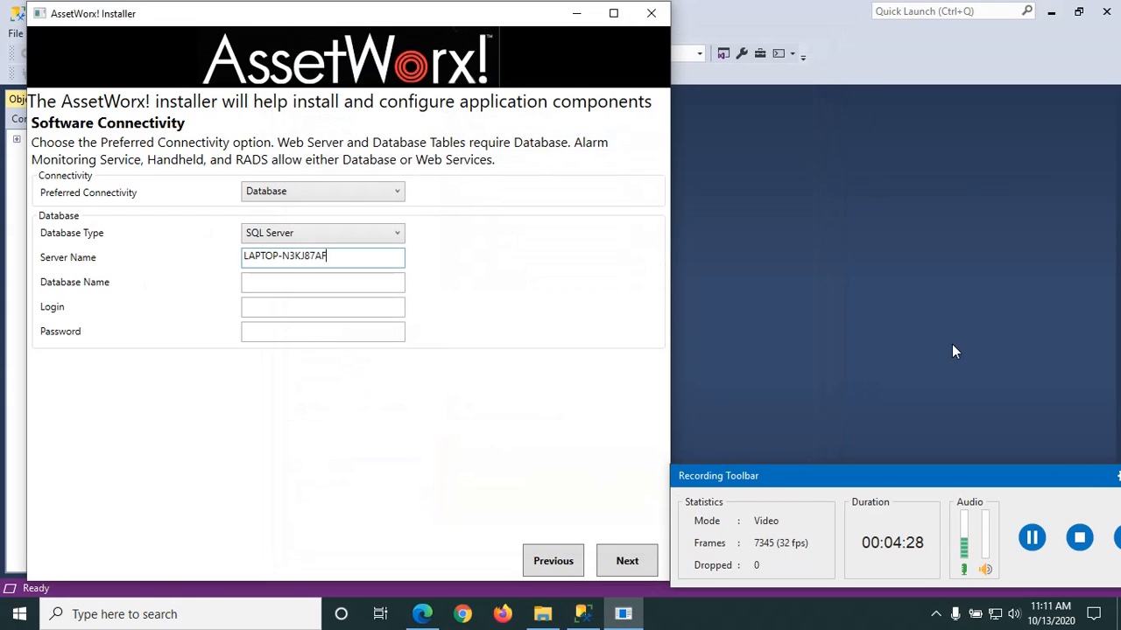
left_click(705, 323)
left_click(17, 138)
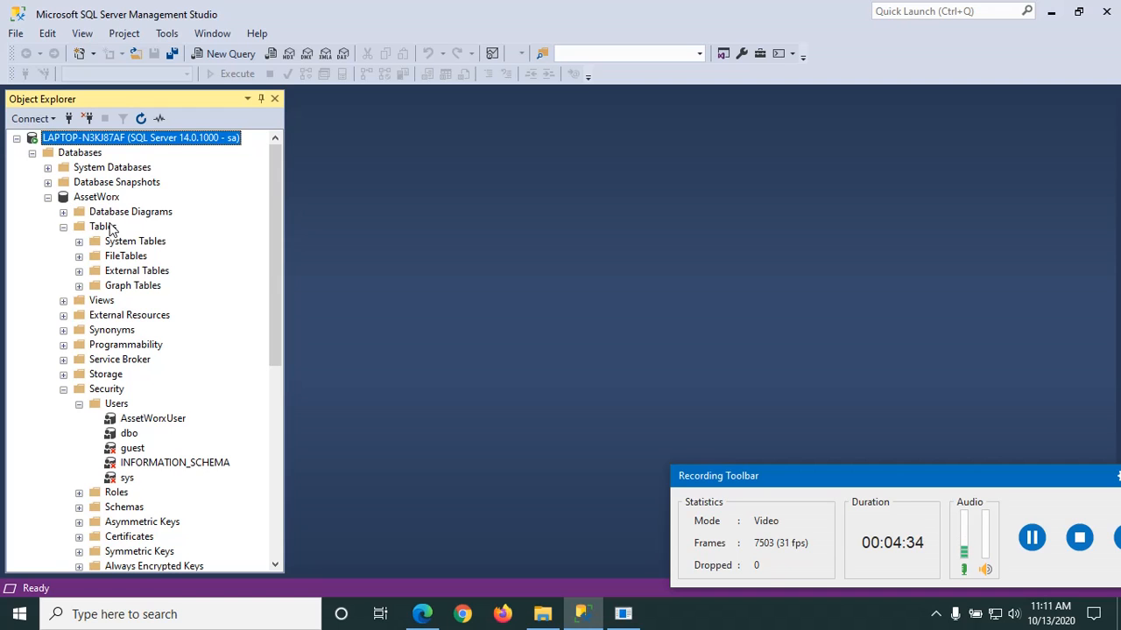
key("alt+Tab")
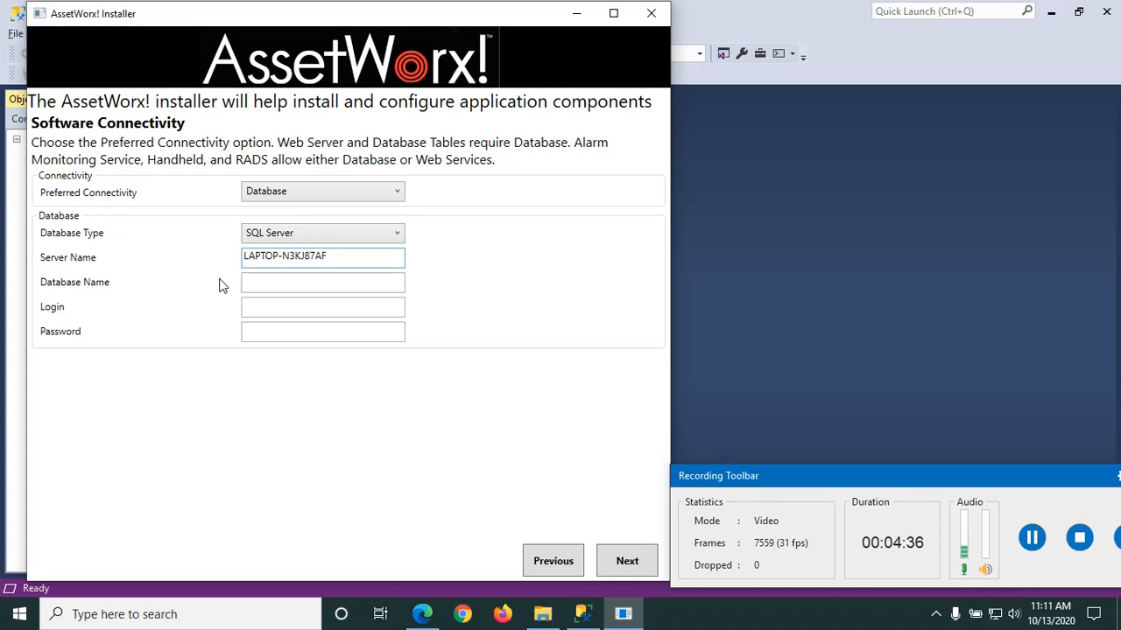
Step: Enter database name AssetWorx plus the database user's login and password, then continue to the summary
left_click(259, 287)
type("A")
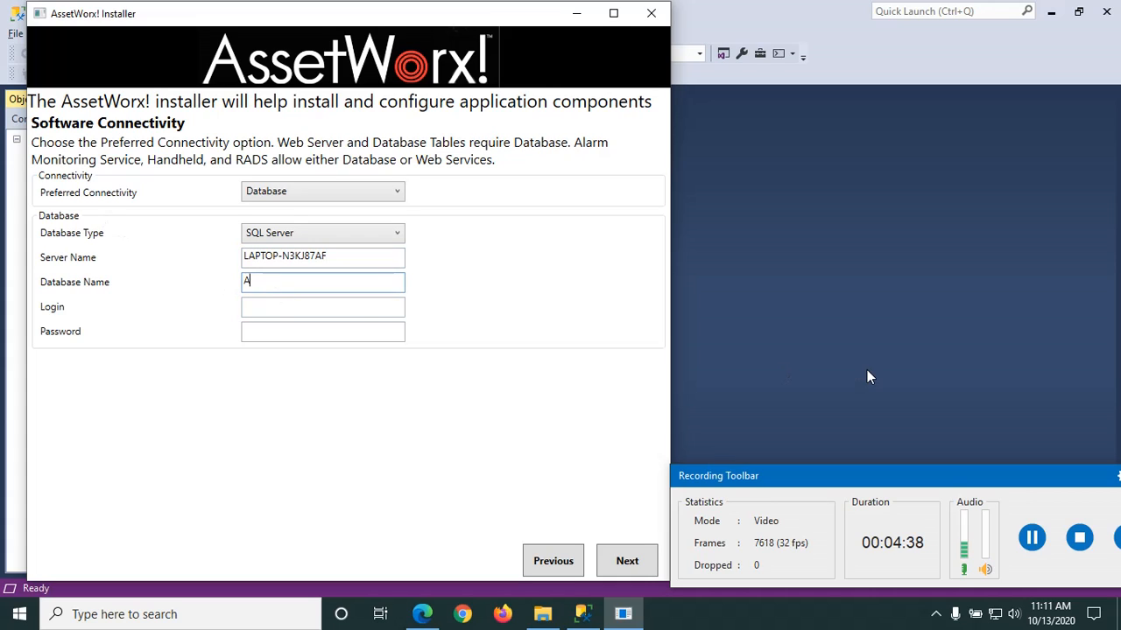
type("ssetWorx")
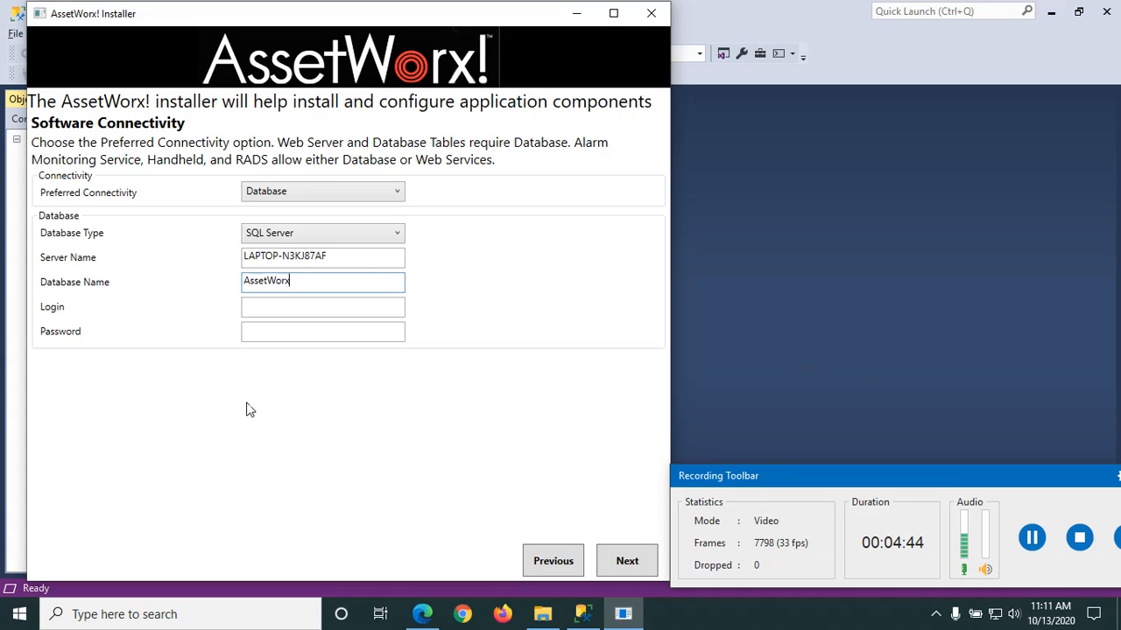
left_click(298, 309)
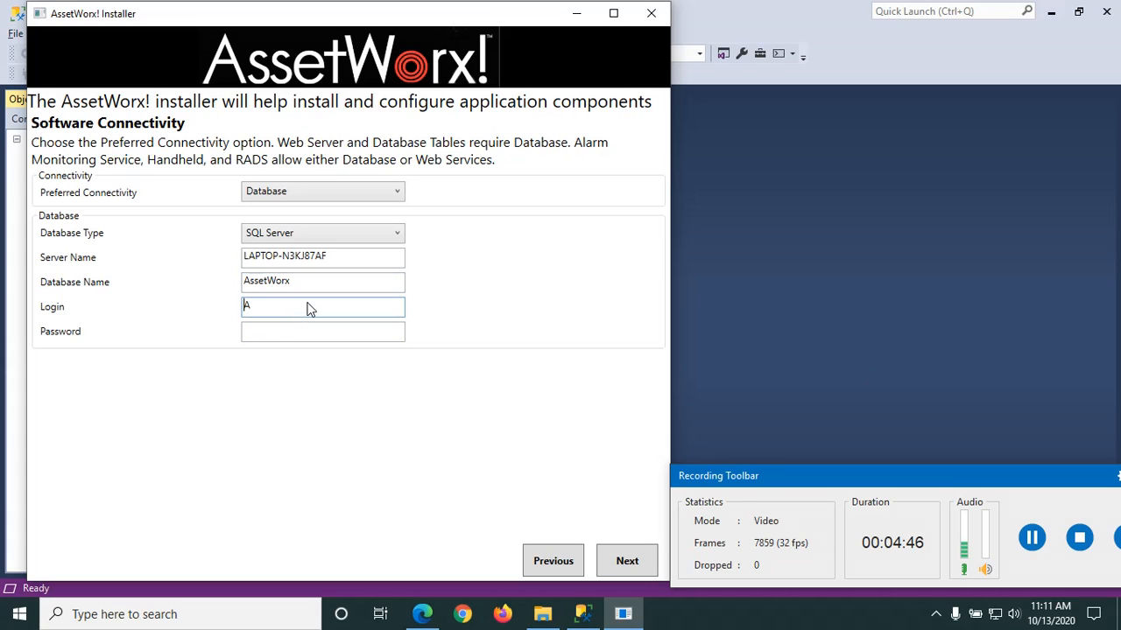
type("AssetWorxUser")
left_click(291, 332)
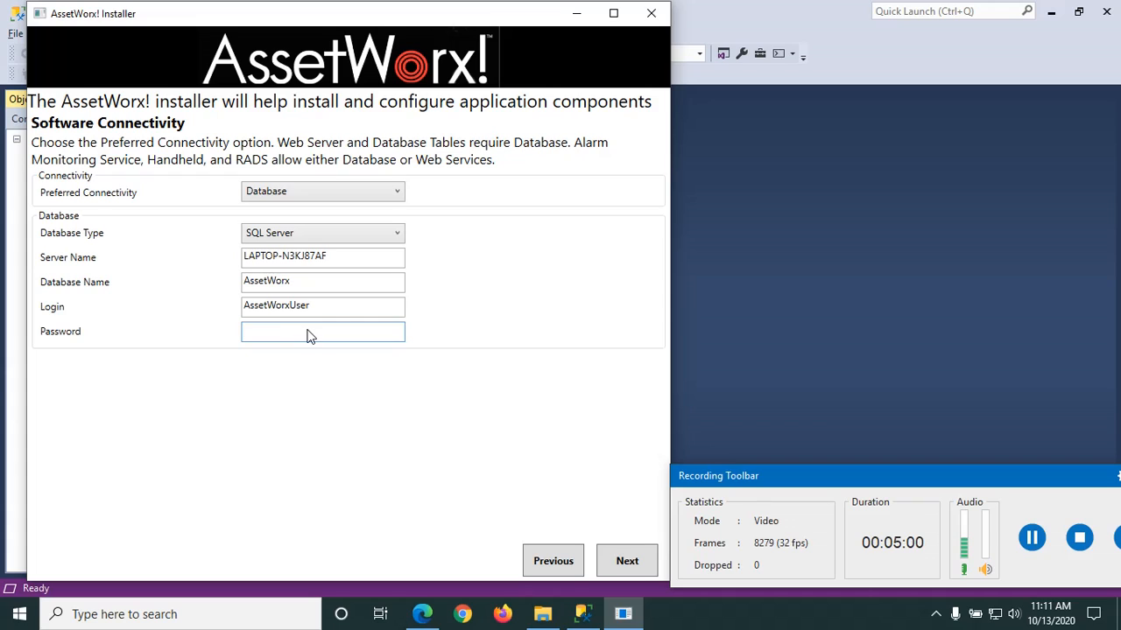
left_click(311, 319)
type("assetworx")
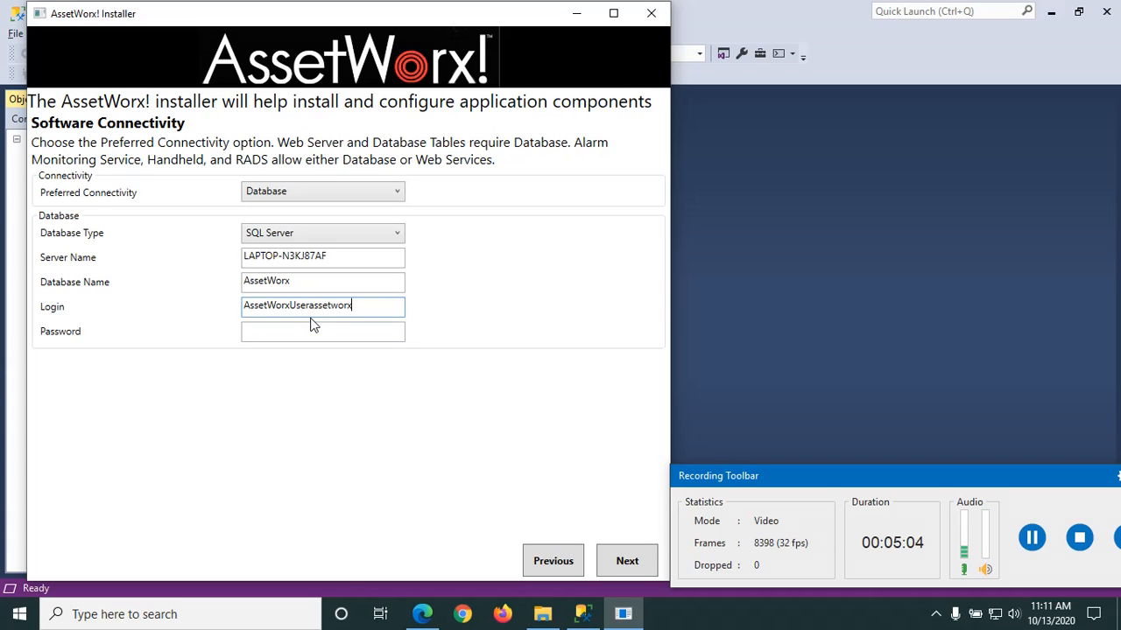
key("BackSpace")
key("BackSpace")
key("Tab")
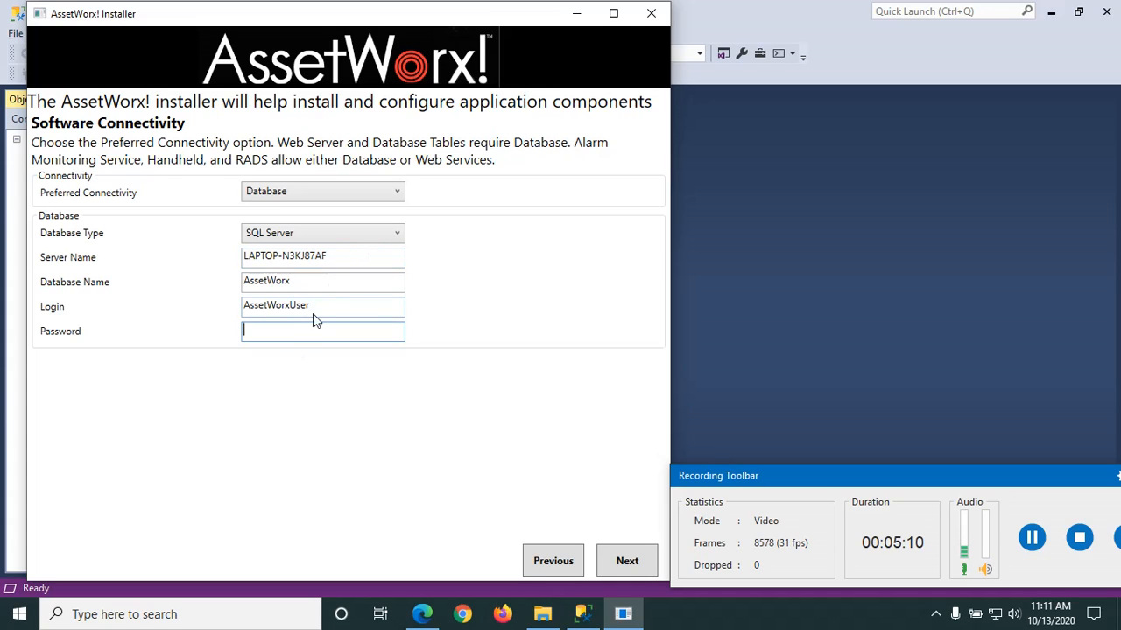
type("assetworx")
left_click(629, 564)
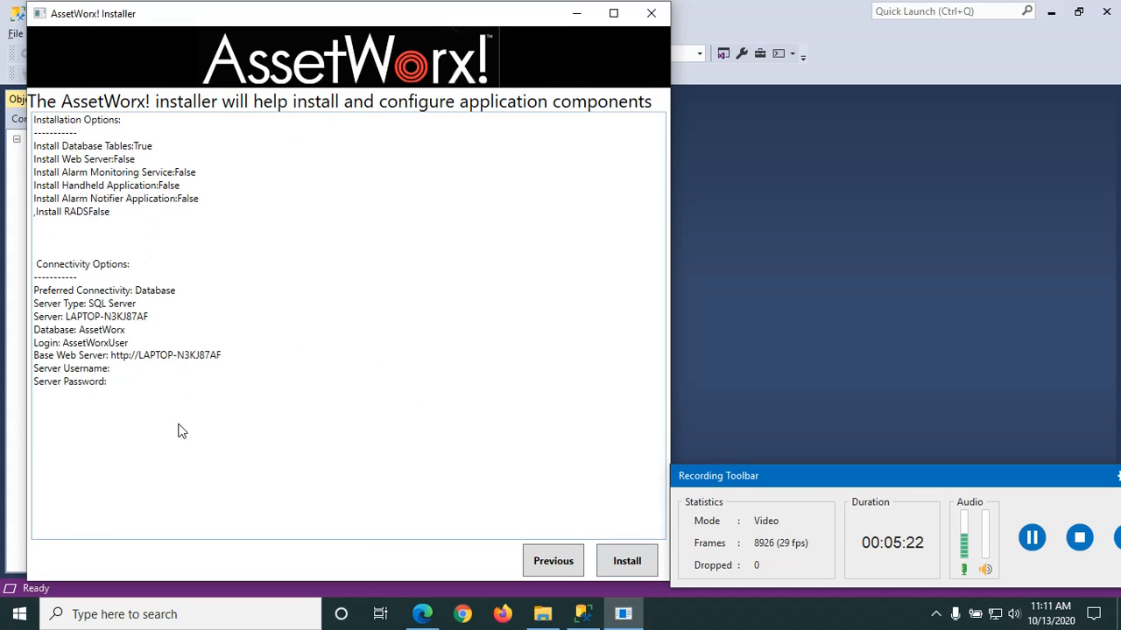
Step: Install the database tables, acknowledge the success message, and switch to Management Studio
left_click(626, 565)
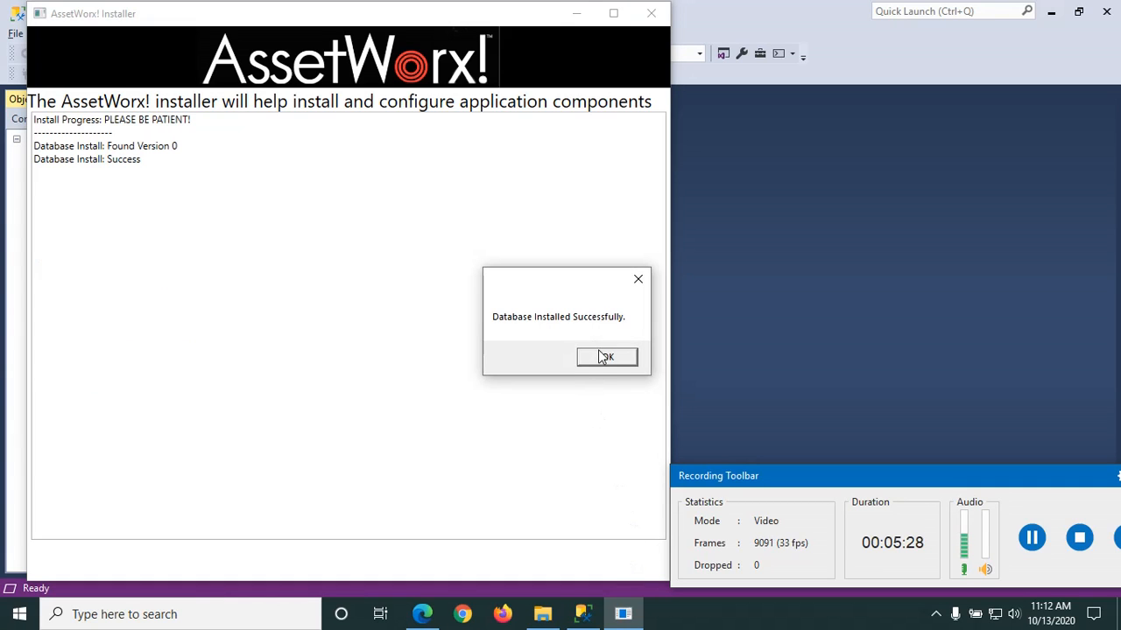
left_click(606, 359)
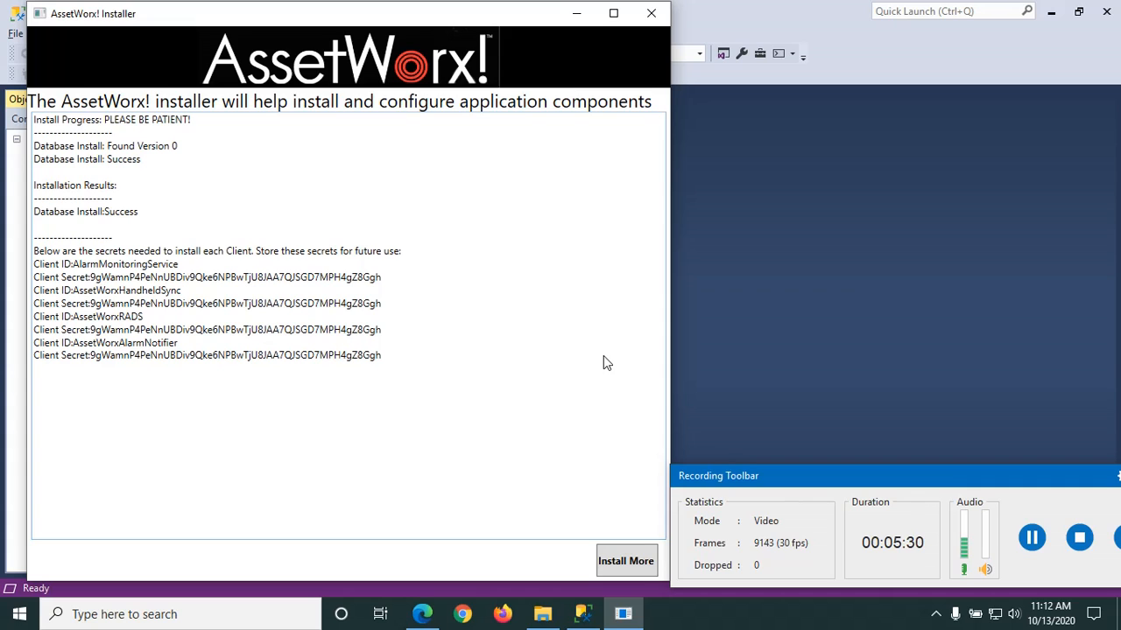
left_click(582, 616)
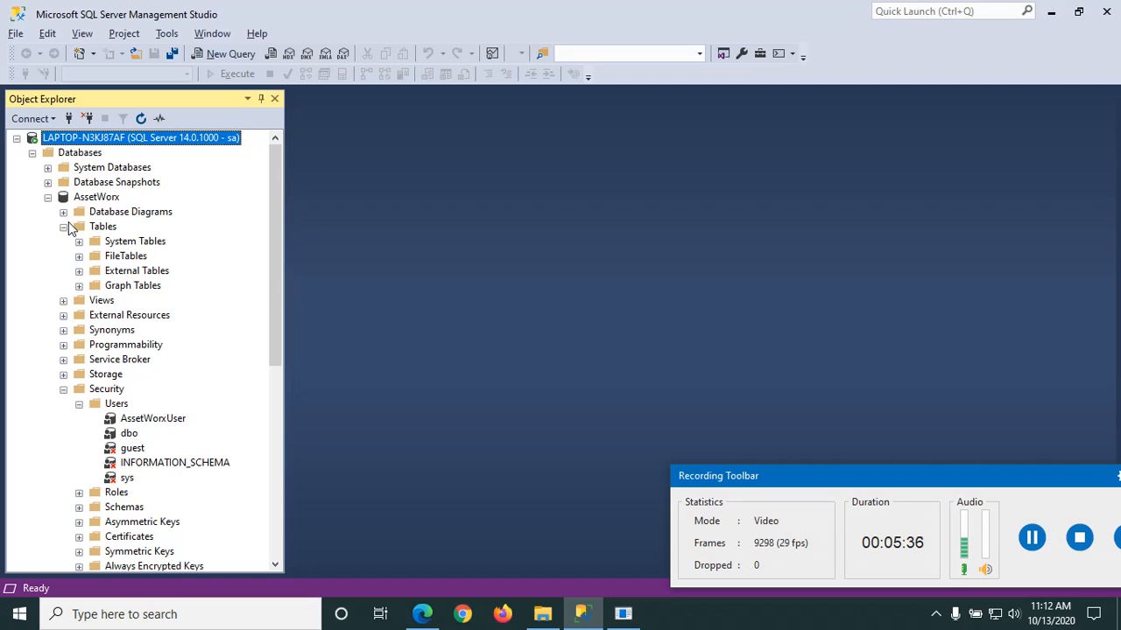
Step: Refresh the AssetWorx database and expand its new dbo.asset and dbo.location tables
left_click(63, 227)
left_click(63, 227)
left_click(102, 227)
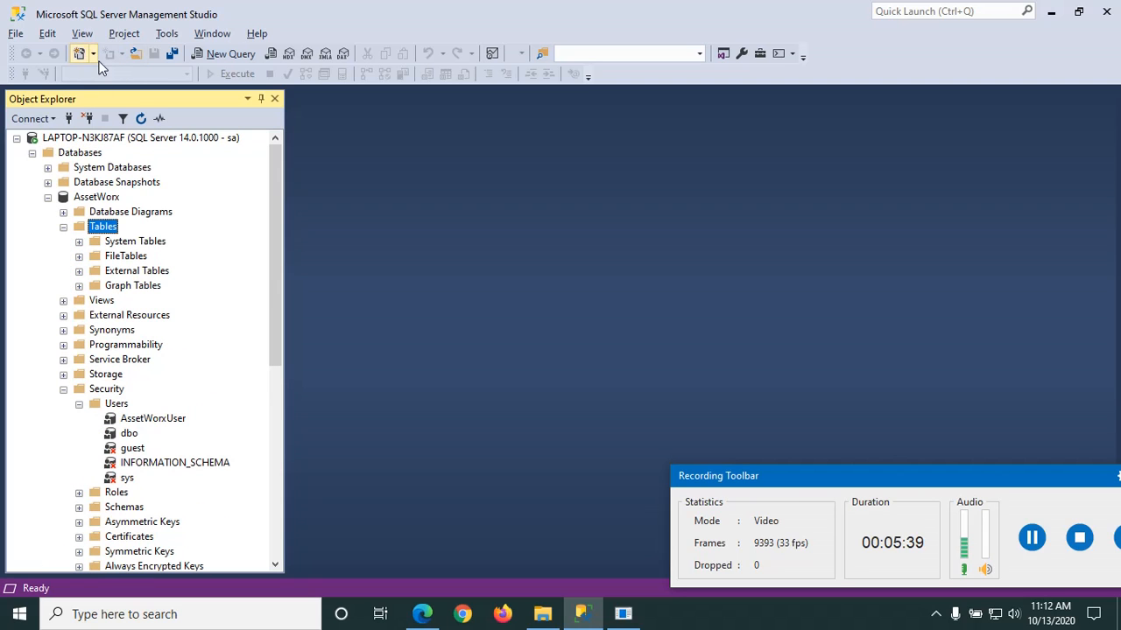
right_click(87, 200)
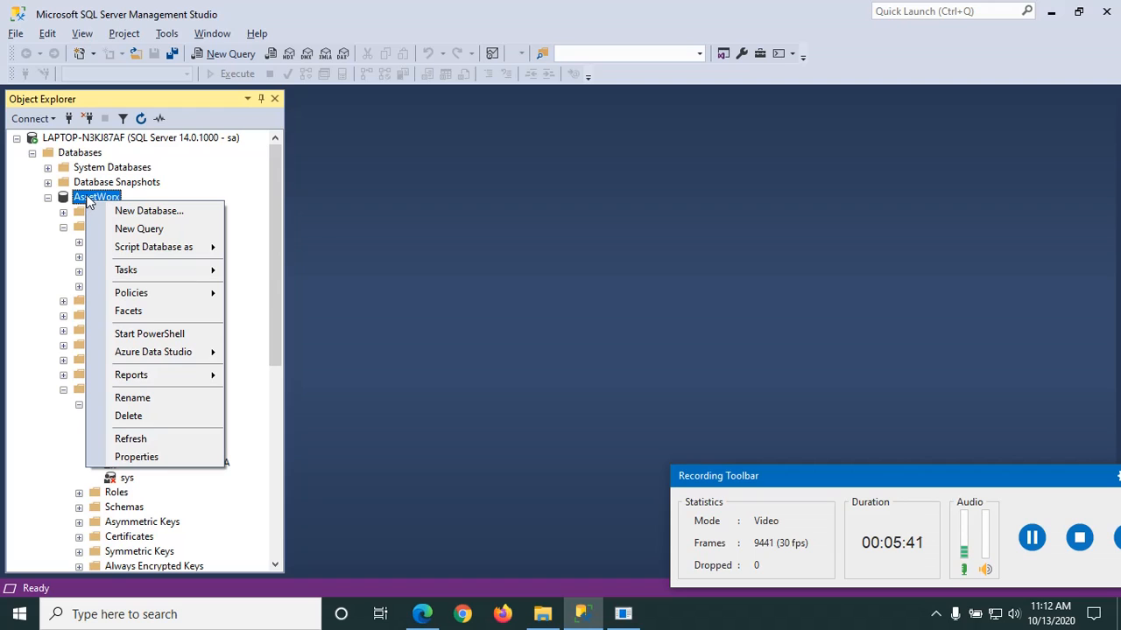
left_click(144, 439)
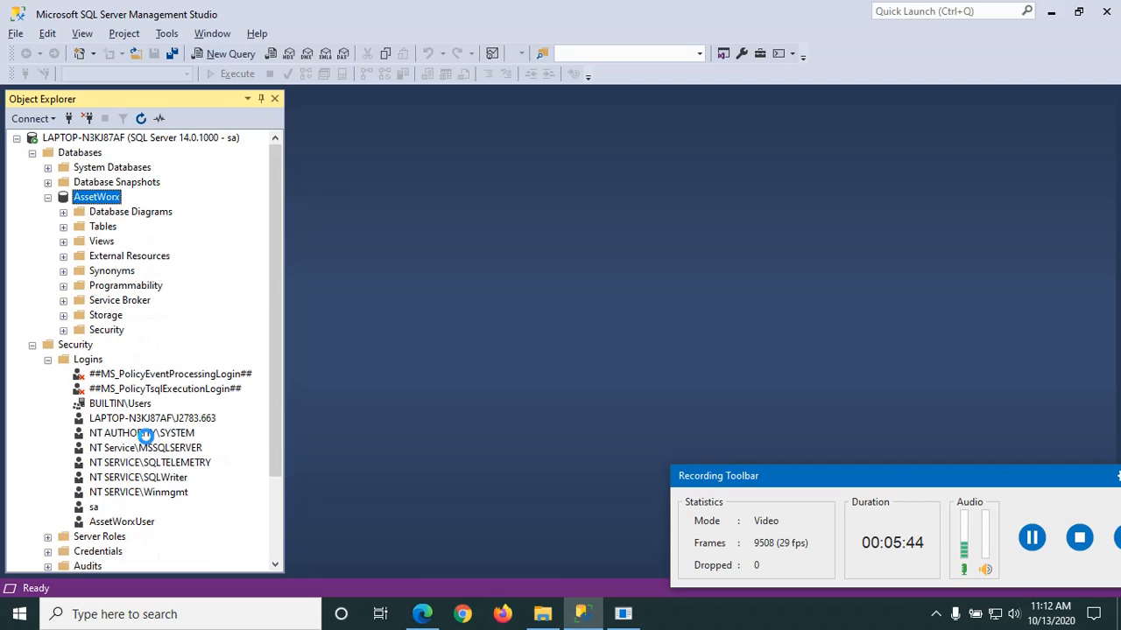
left_click(63, 228)
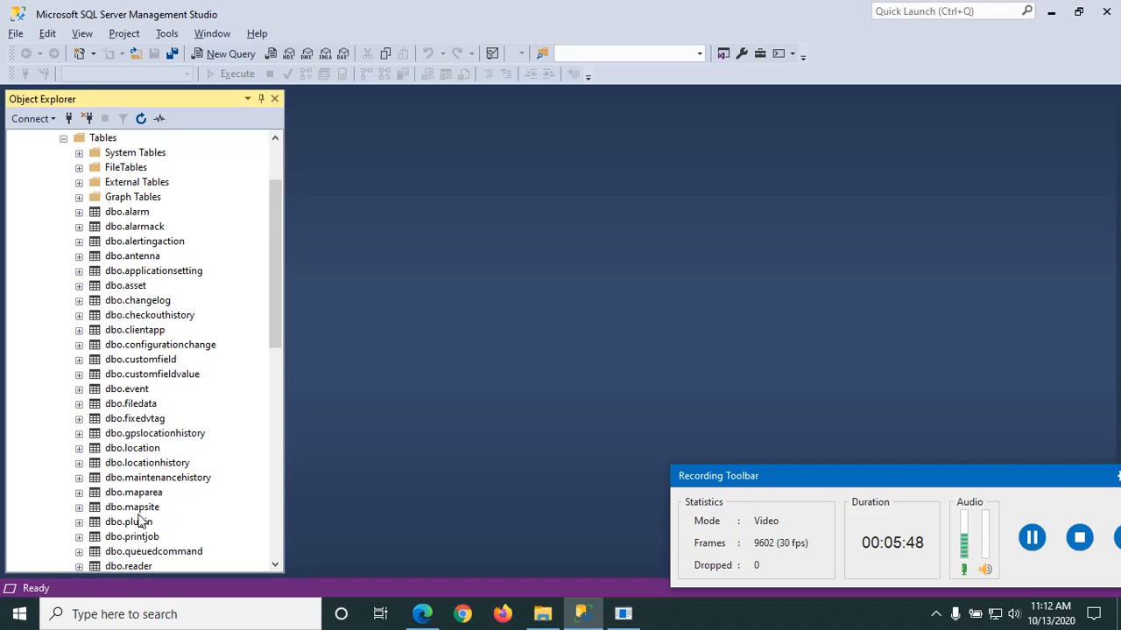
scroll(276, 337, "down", 2)
left_click_drag(285, 315, 300, 339)
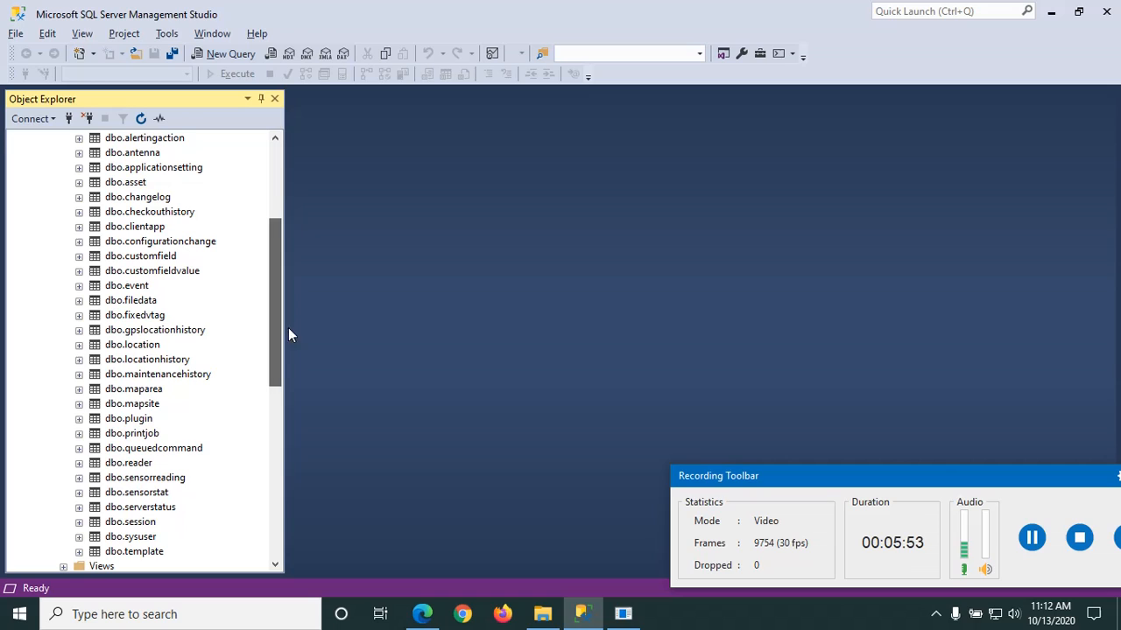
left_click(79, 183)
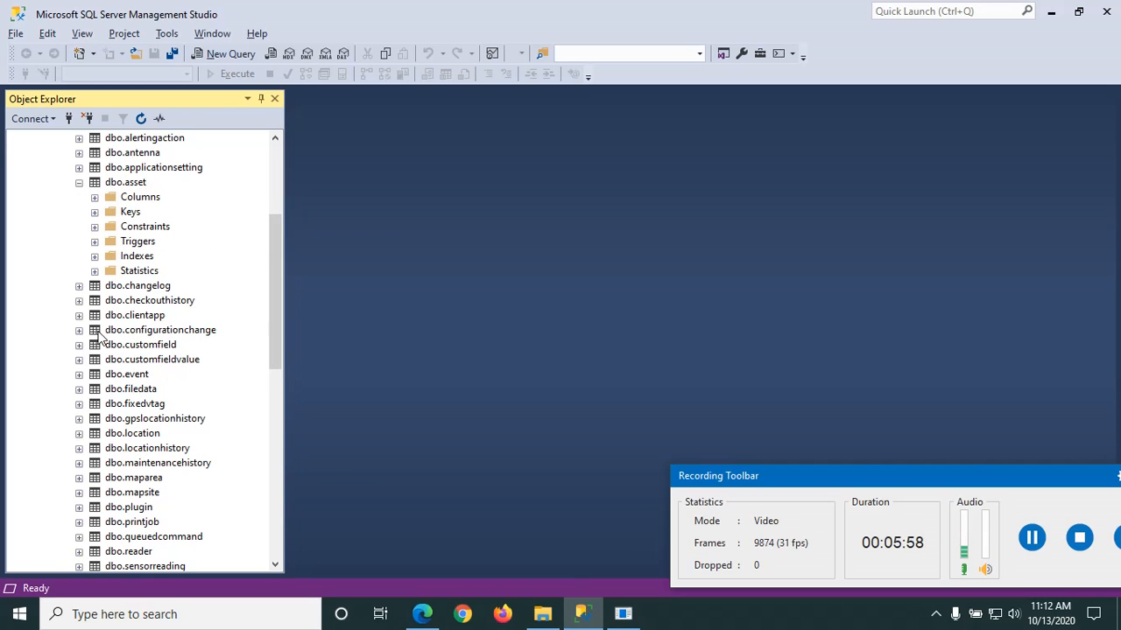
left_click(80, 433)
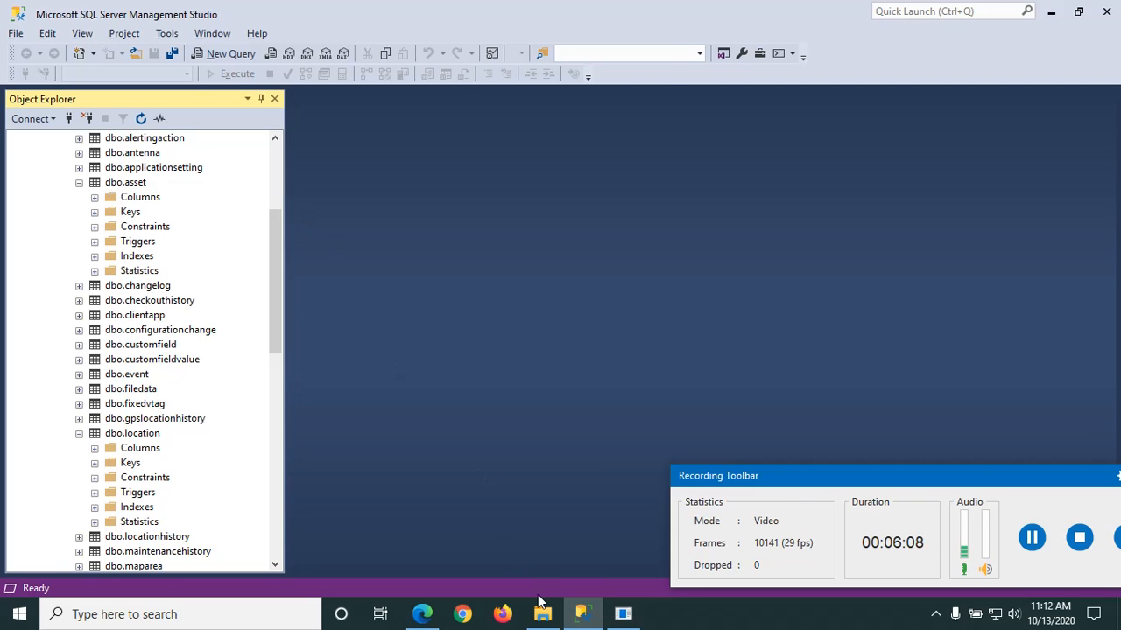
left_click(621, 617)
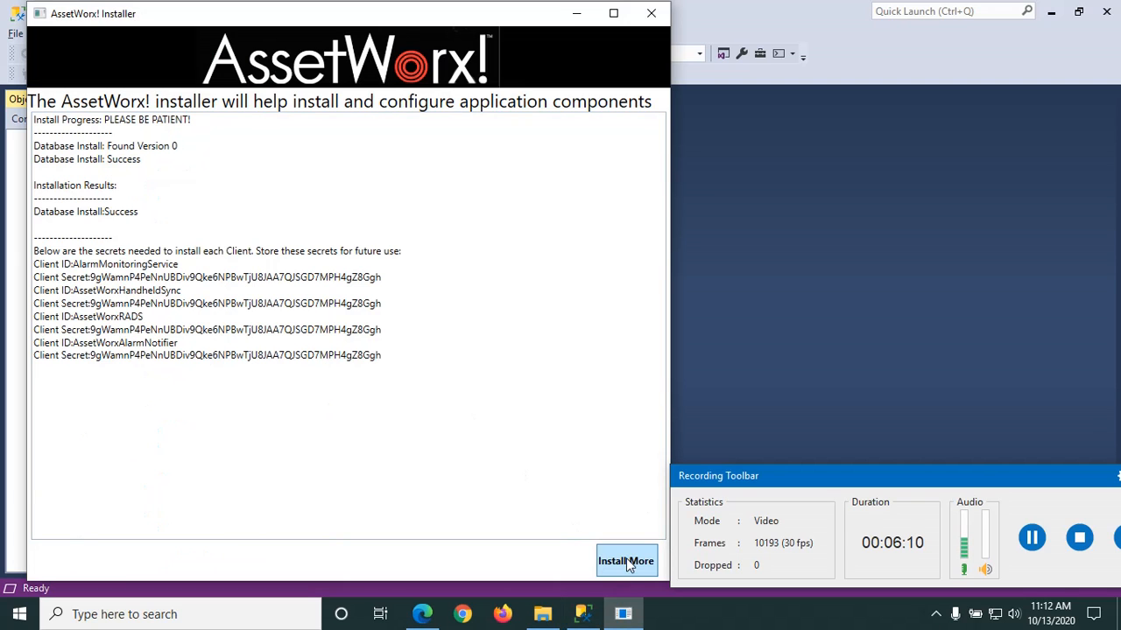
Step: Start another install with Web Server selected and Database Tables unchecked
left_click(627, 562)
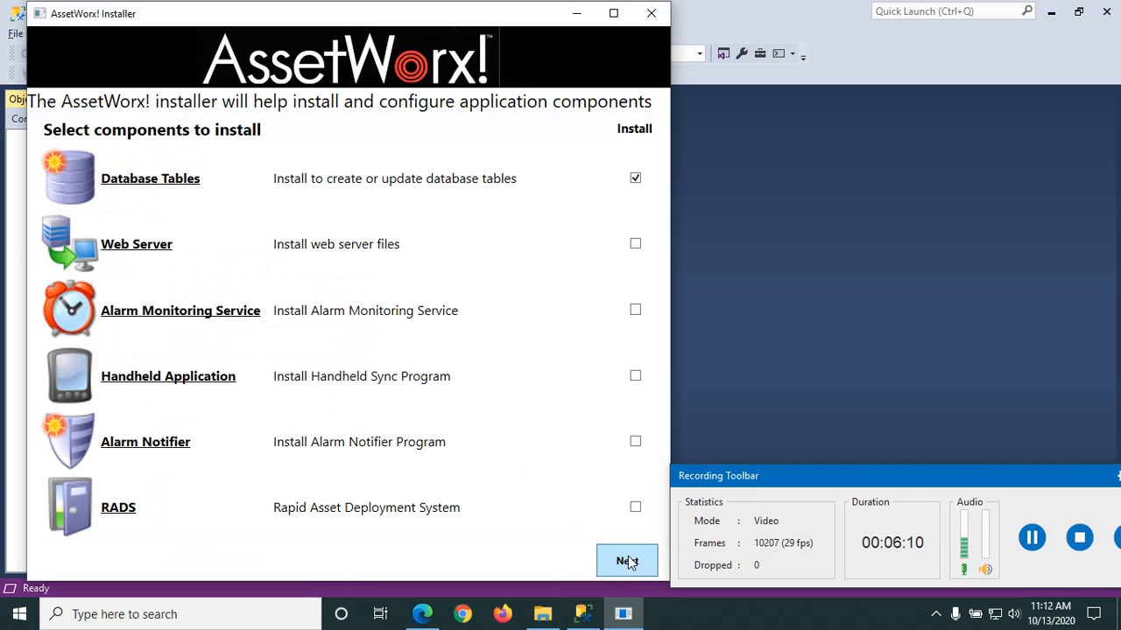
left_click(634, 179)
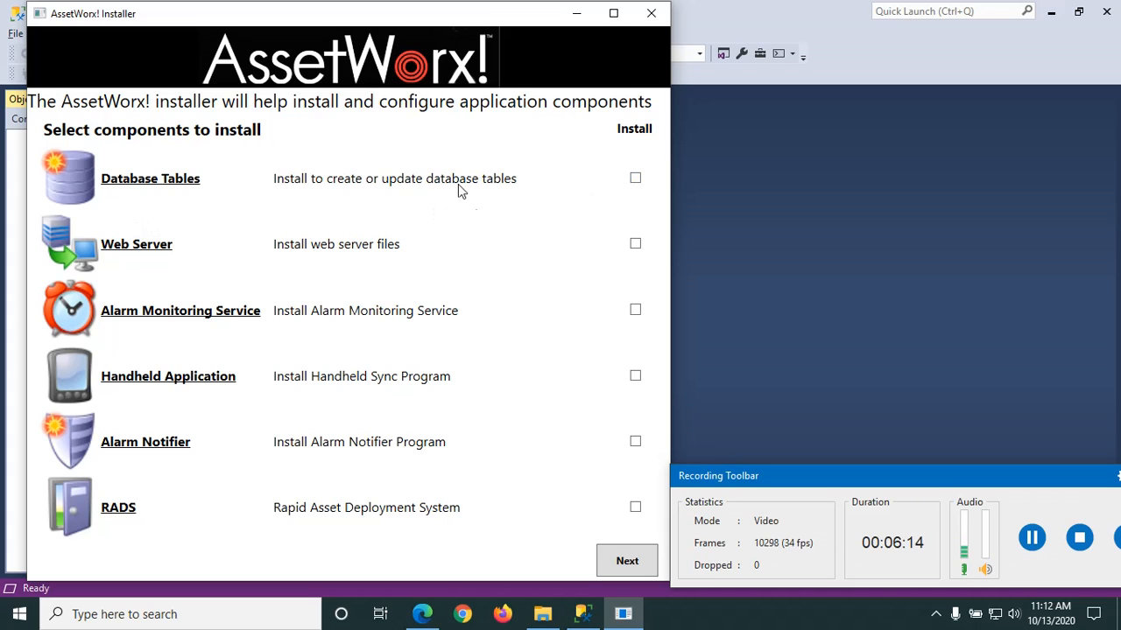
left_click(636, 246)
Step: Accept the licence, keep the saved connection and the Configure IIS for me option
left_click(627, 561)
left_click(627, 562)
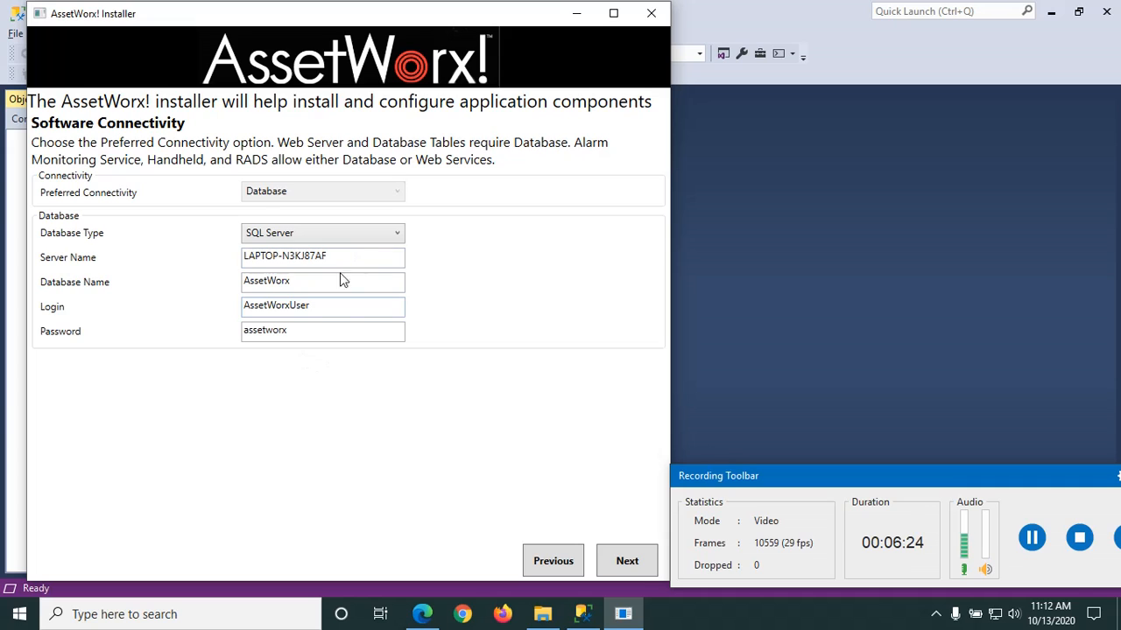
left_click(627, 564)
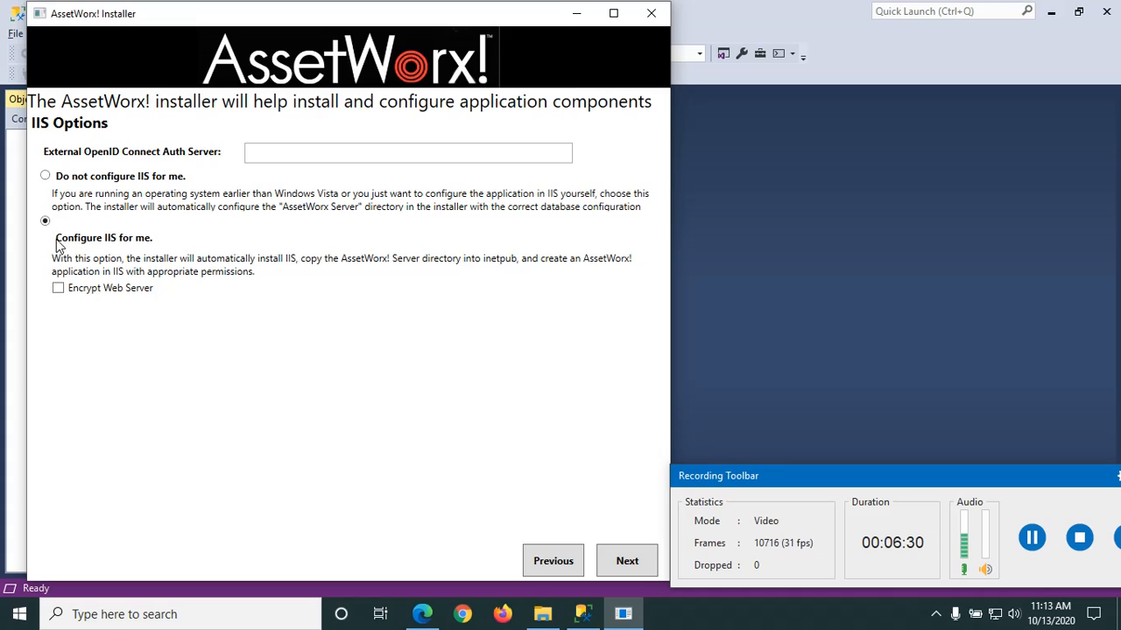
left_click(627, 561)
Step: Run the web server install and close the IIS setup console once it completes successfully
left_click(627, 561)
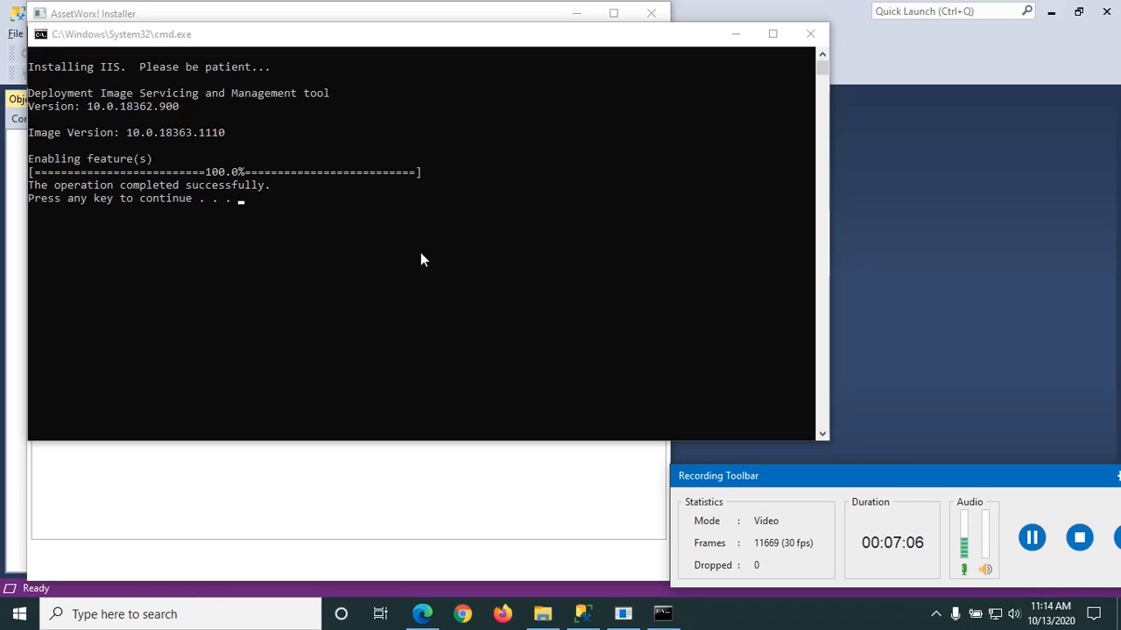
key("Return")
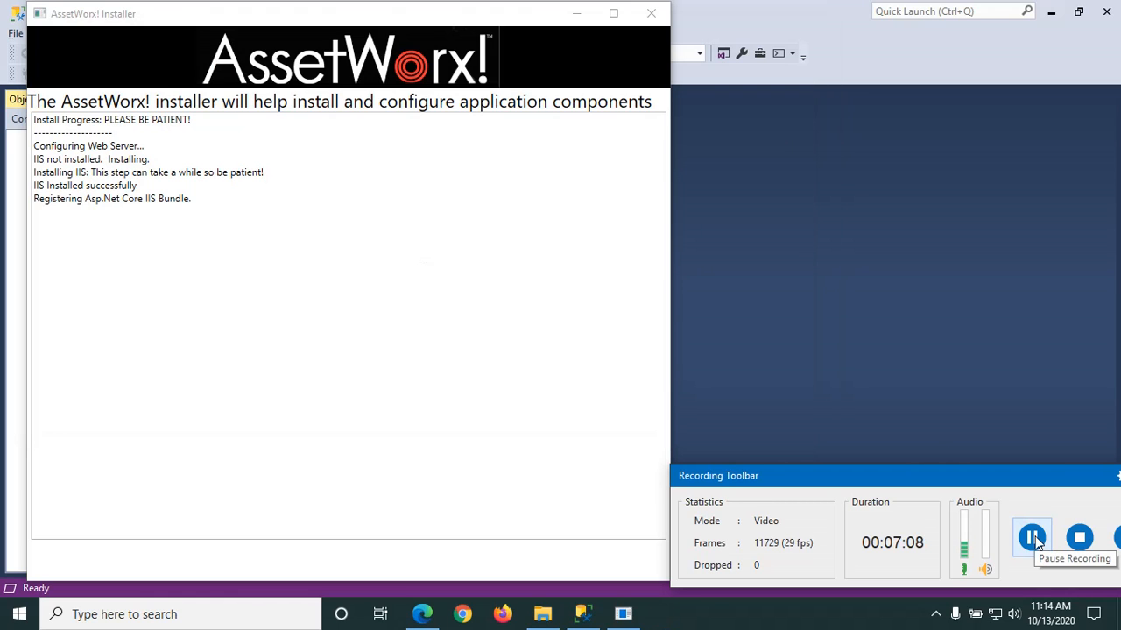